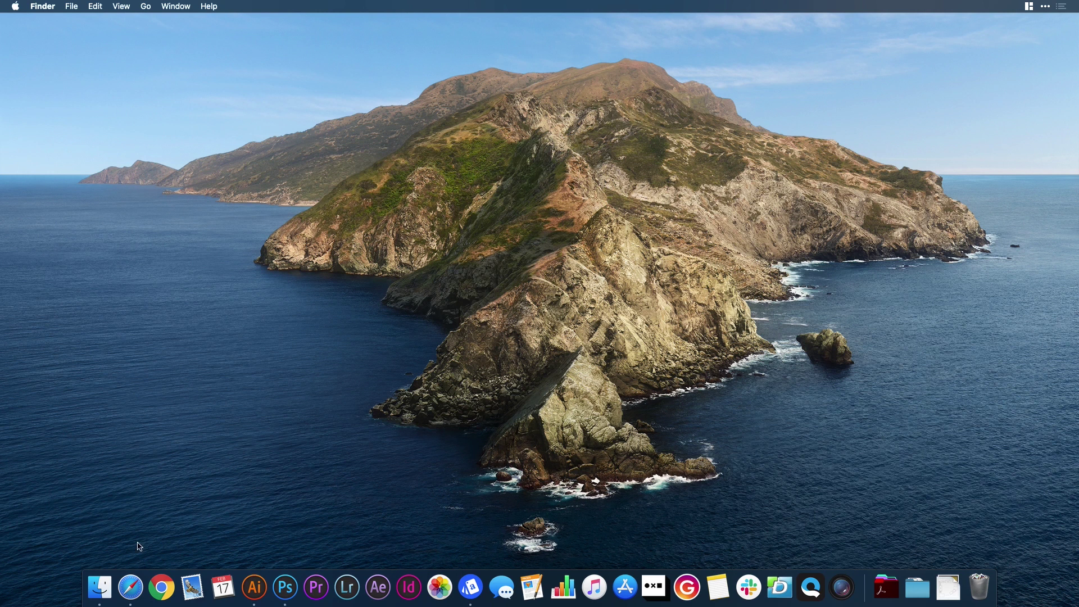
Step: Copy the DYMO Label app's icon from its Get Info window in Applications, then close the window
click(99, 586)
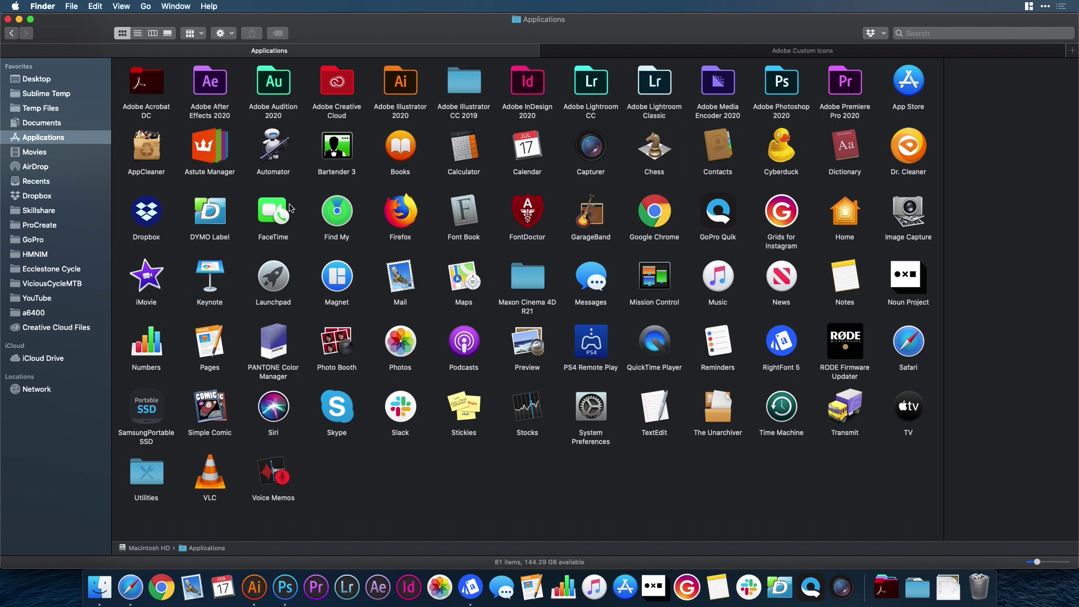
click(214, 218)
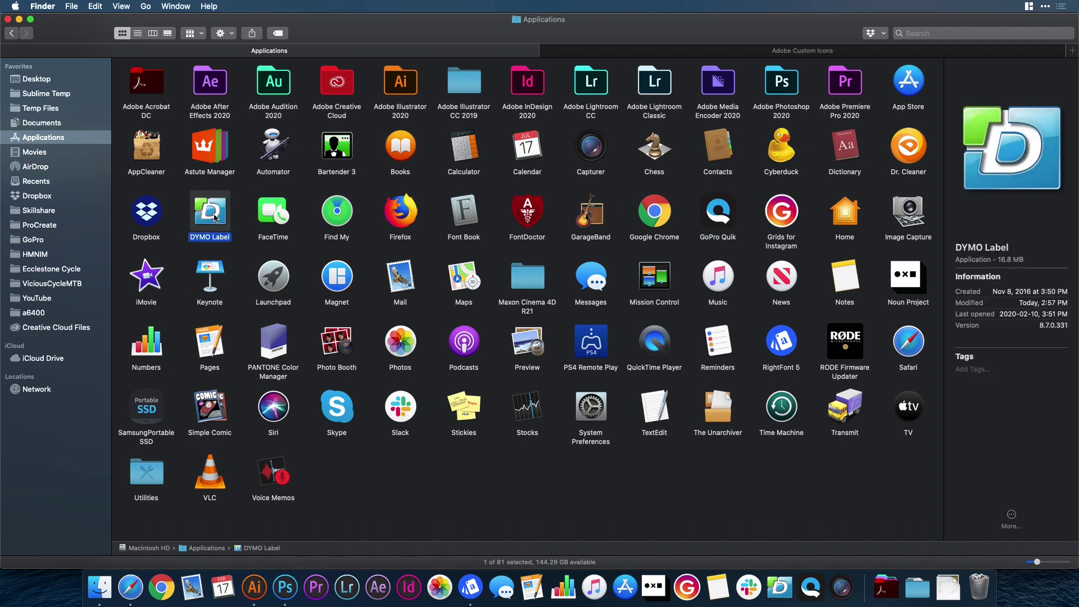
right_click(214, 218)
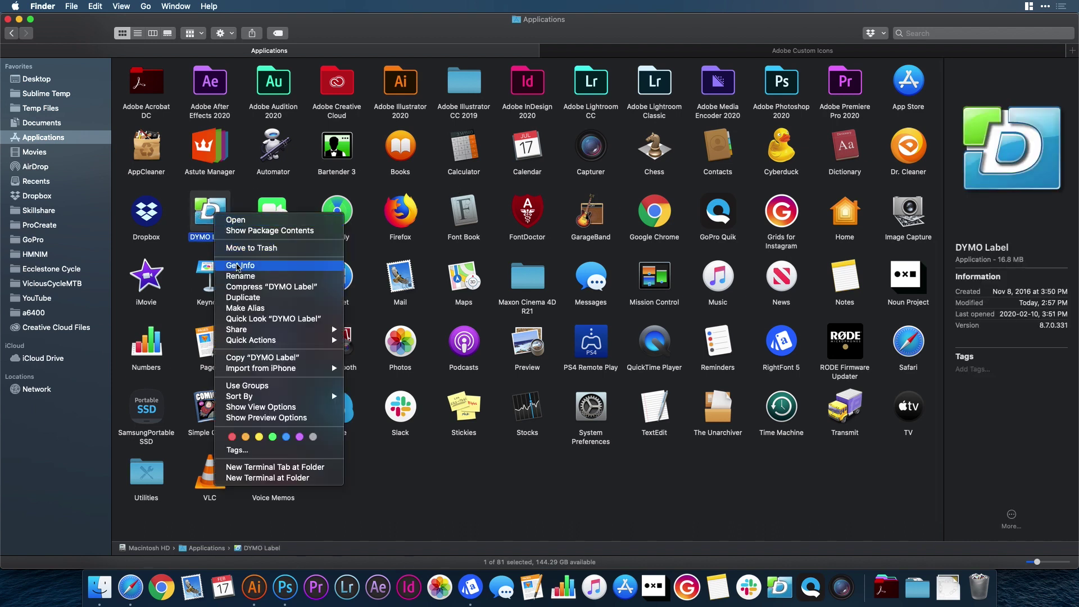
click(238, 265)
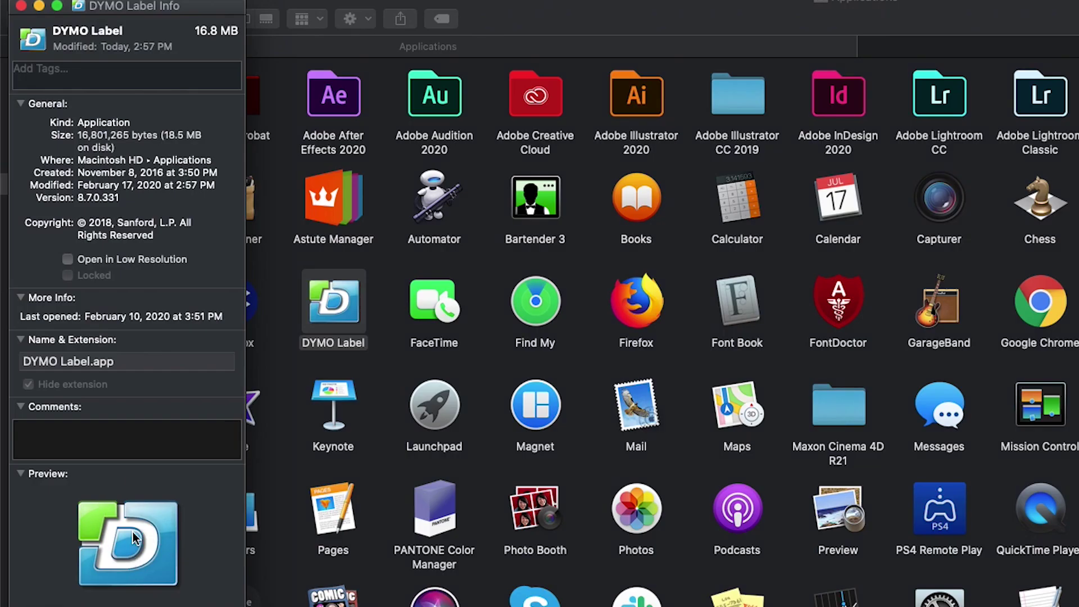
click(35, 50)
click(21, 8)
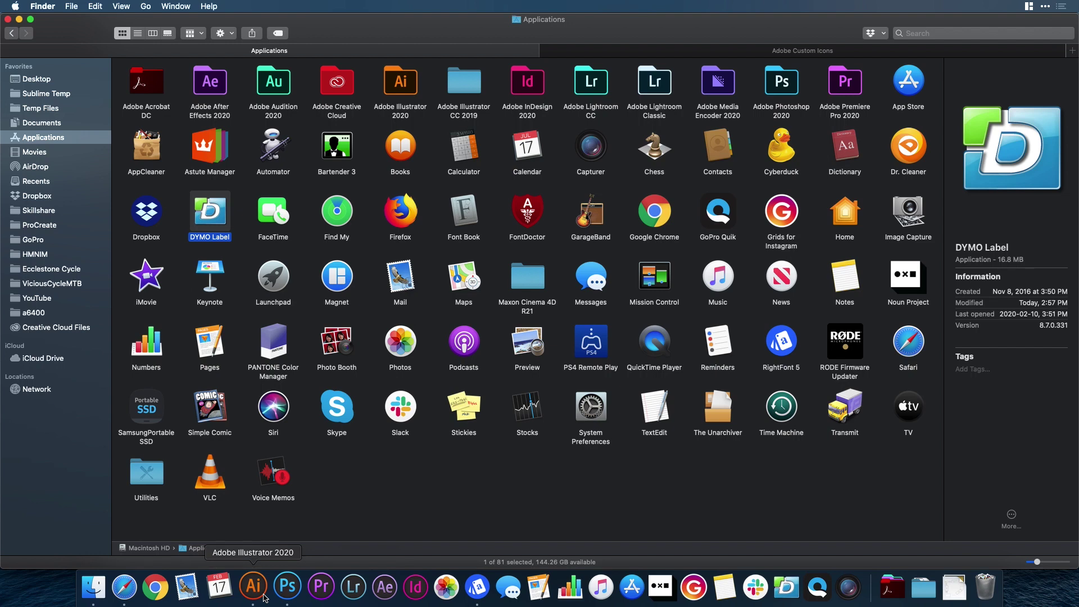
Step: Set the new document to pixels at 512 × 512 with 0 bleed
click(254, 587)
click(756, 212)
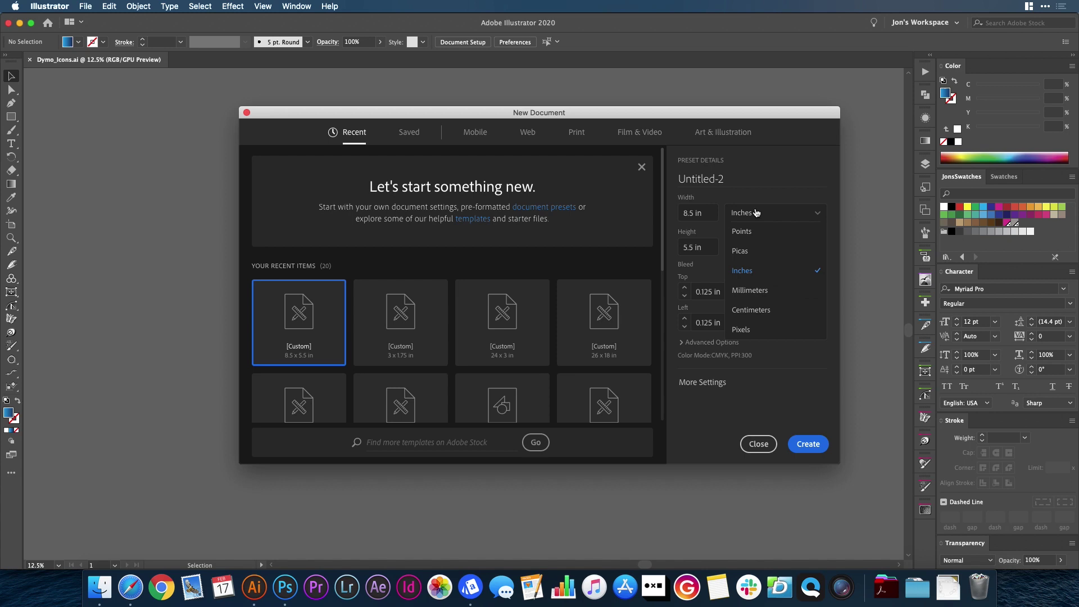
click(741, 329)
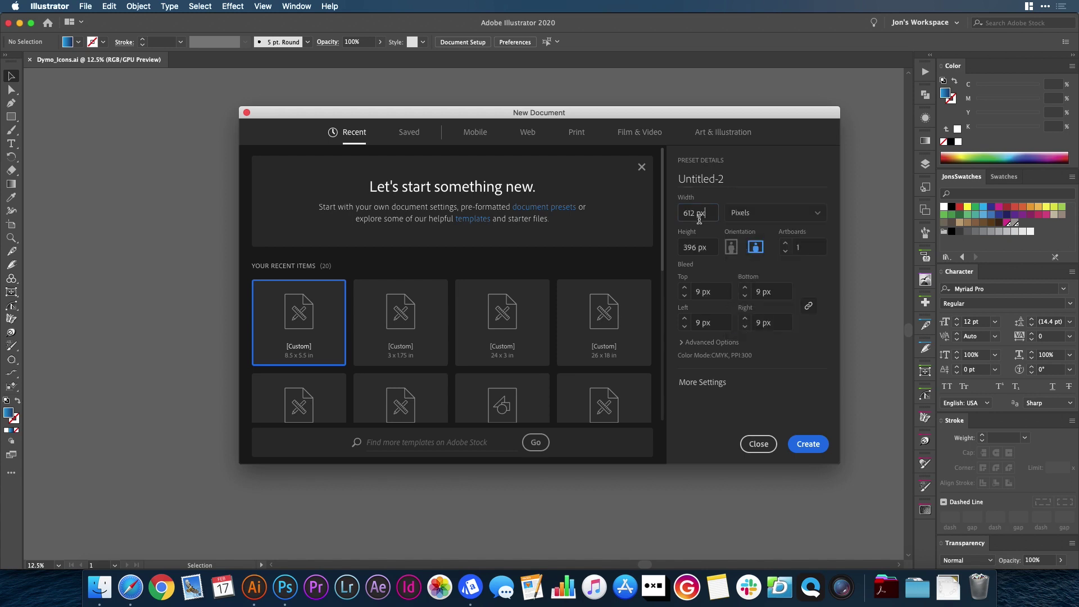
click(699, 219)
text(512)
key(Tab)
text(5)
key(Tab)
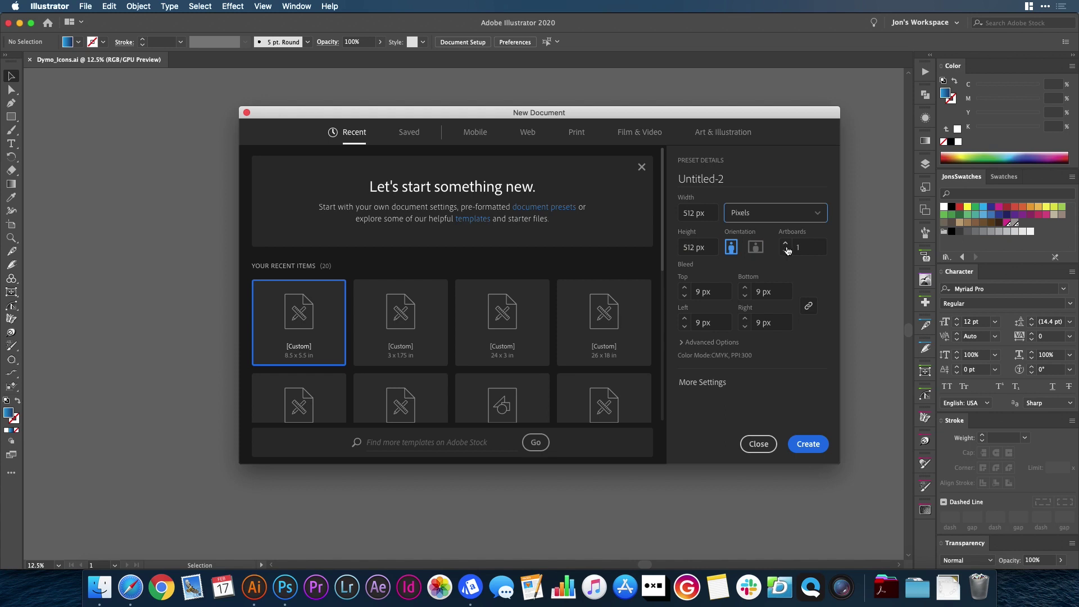
click(700, 293)
text(0)
key(Tab)
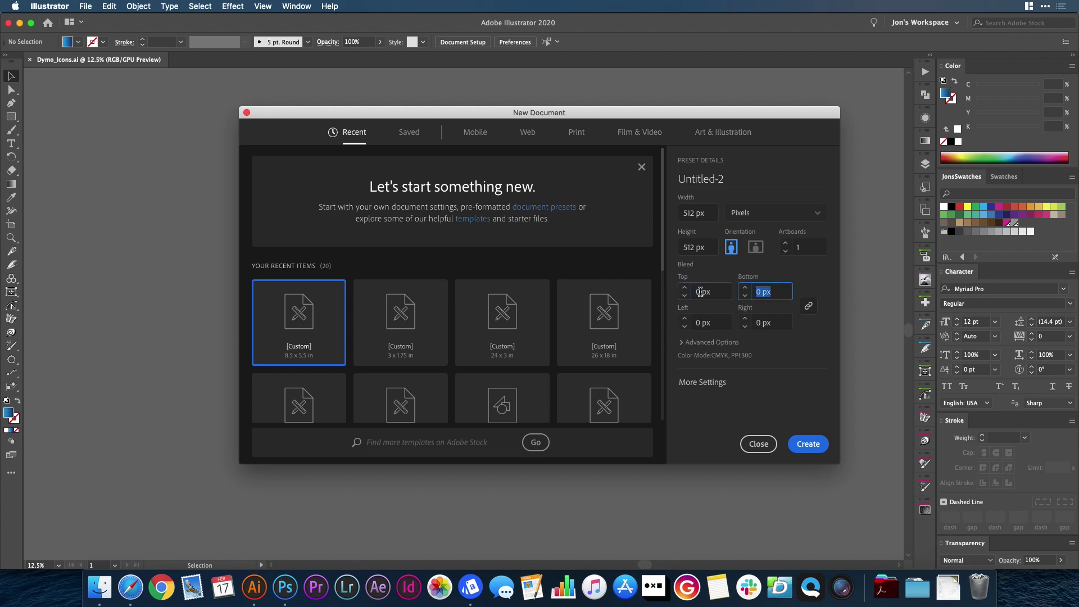
Step: Choose RGB Color mode in Advanced Options and create the document
click(683, 342)
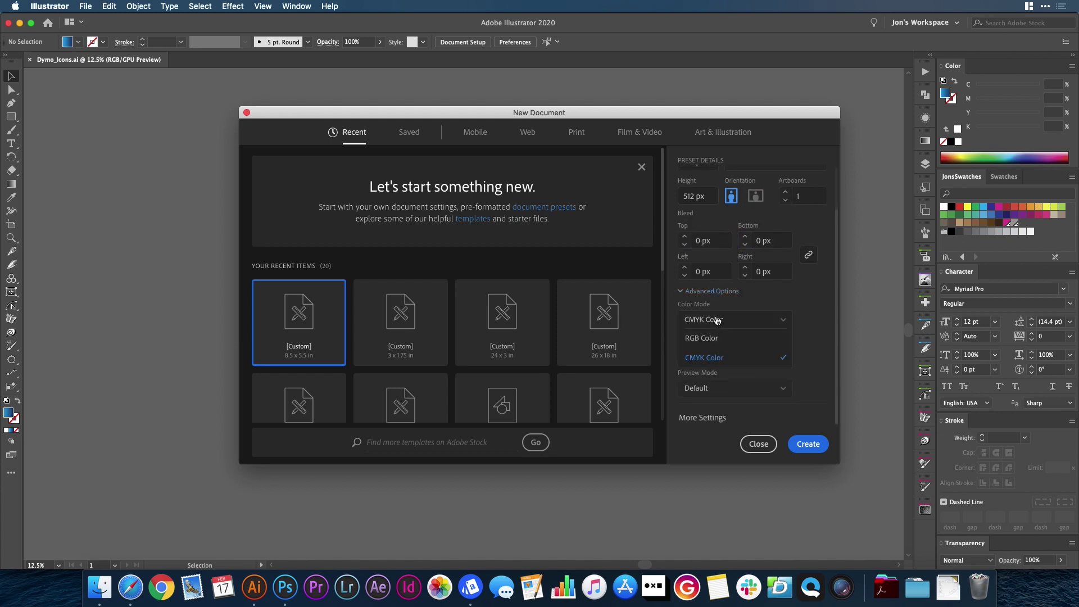
click(717, 321)
click(709, 337)
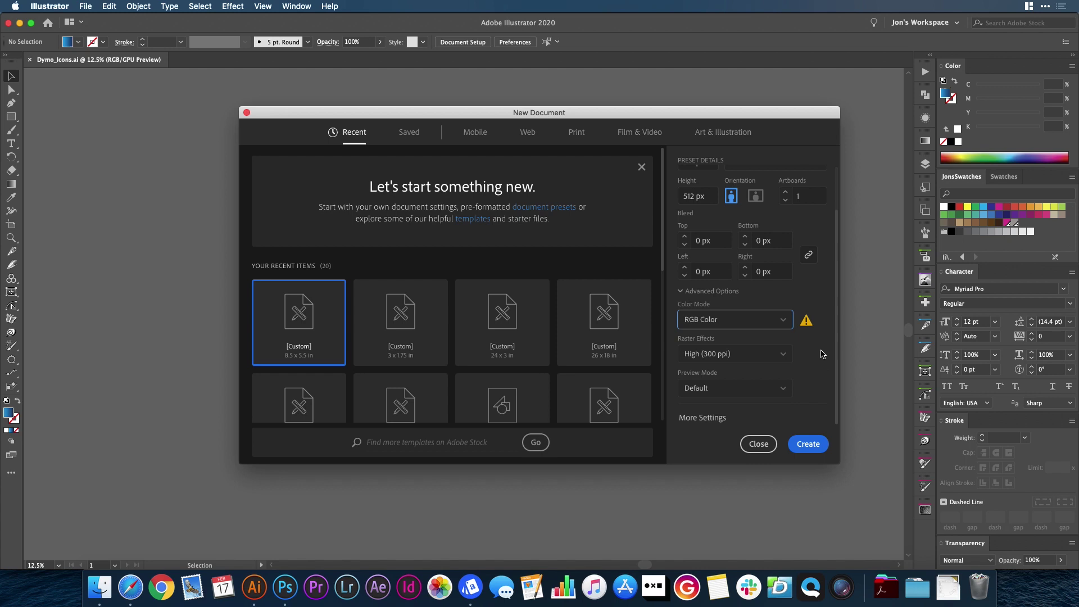
mouse_move(808, 325)
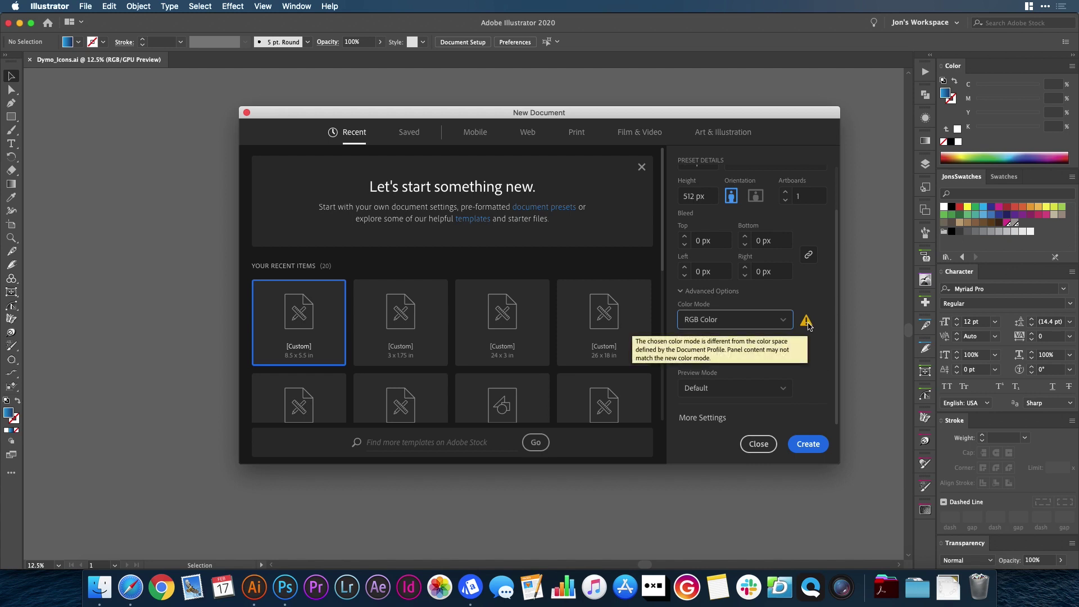
click(808, 444)
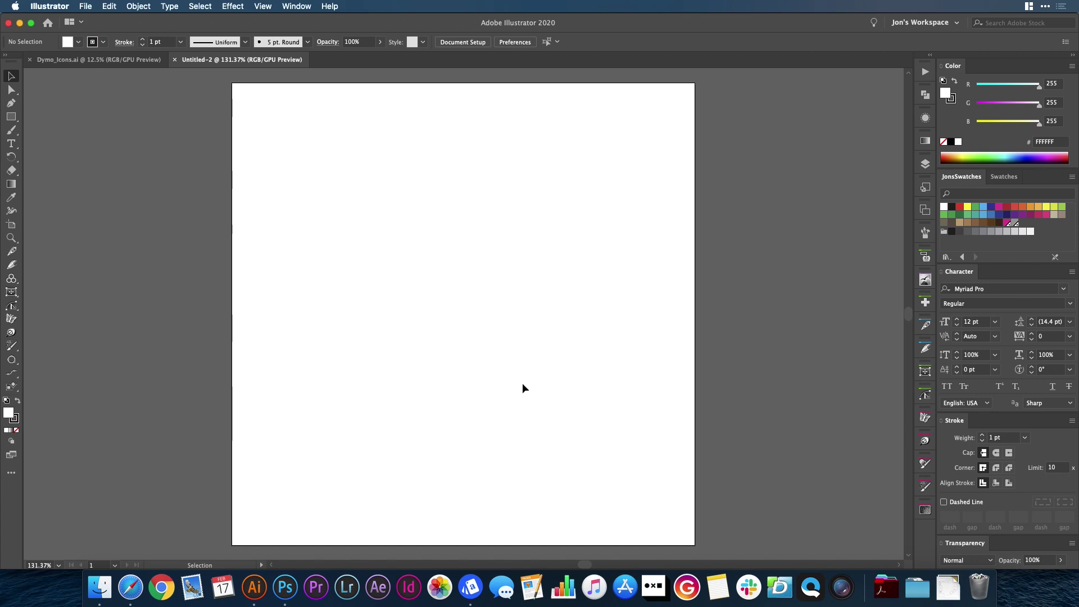
Step: Paste the DYMO icon, zoom out, and move it just left of the artboard
key(a)
key(super+v)
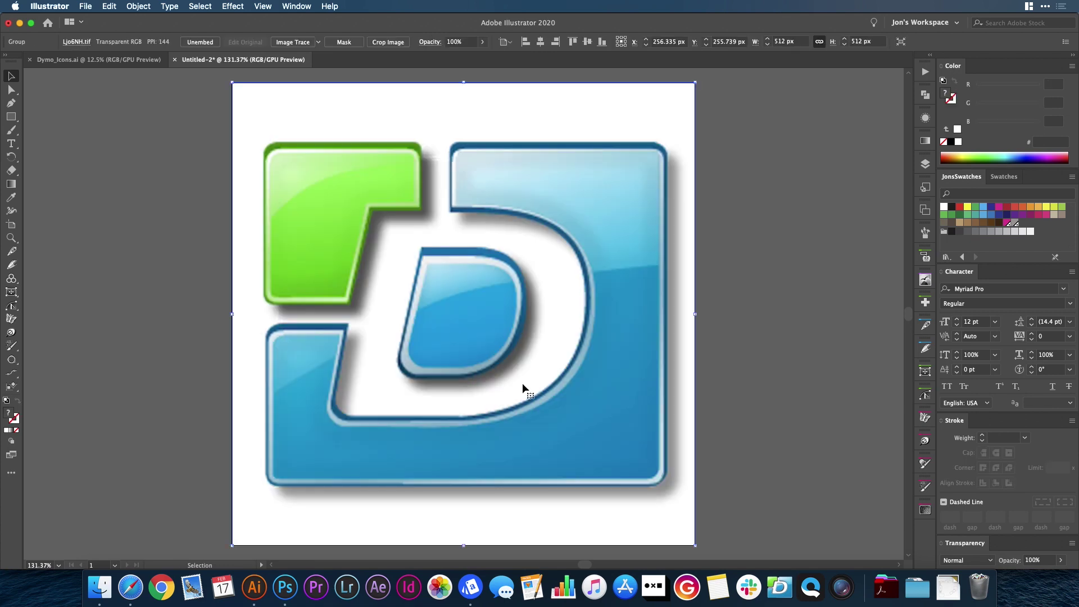
key(super+minus)
key(super+minus)
key(super+minus)
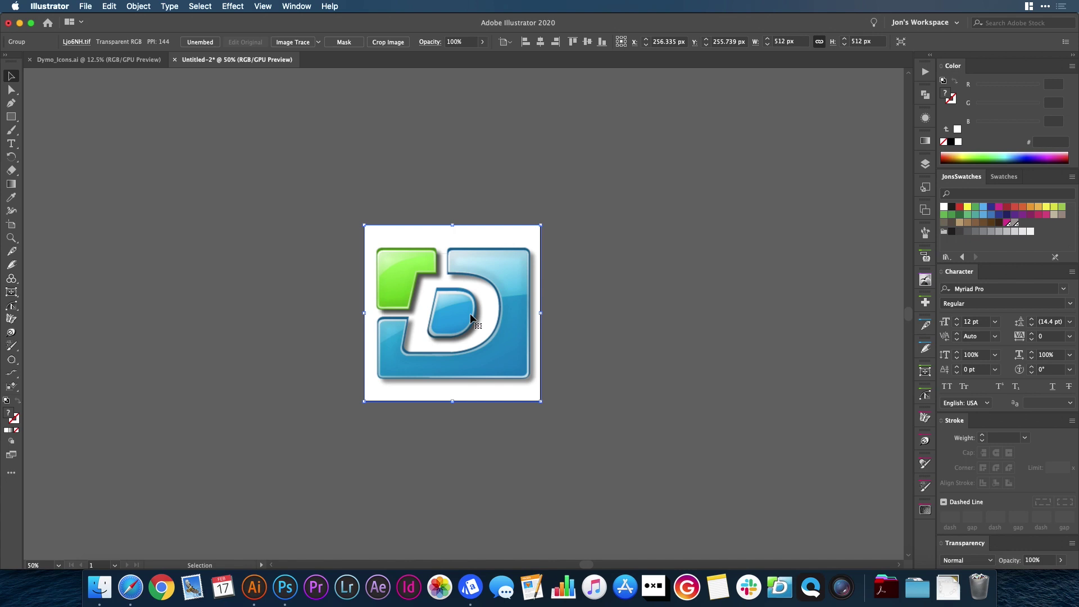
drag(470, 312, 326, 282)
click(440, 241)
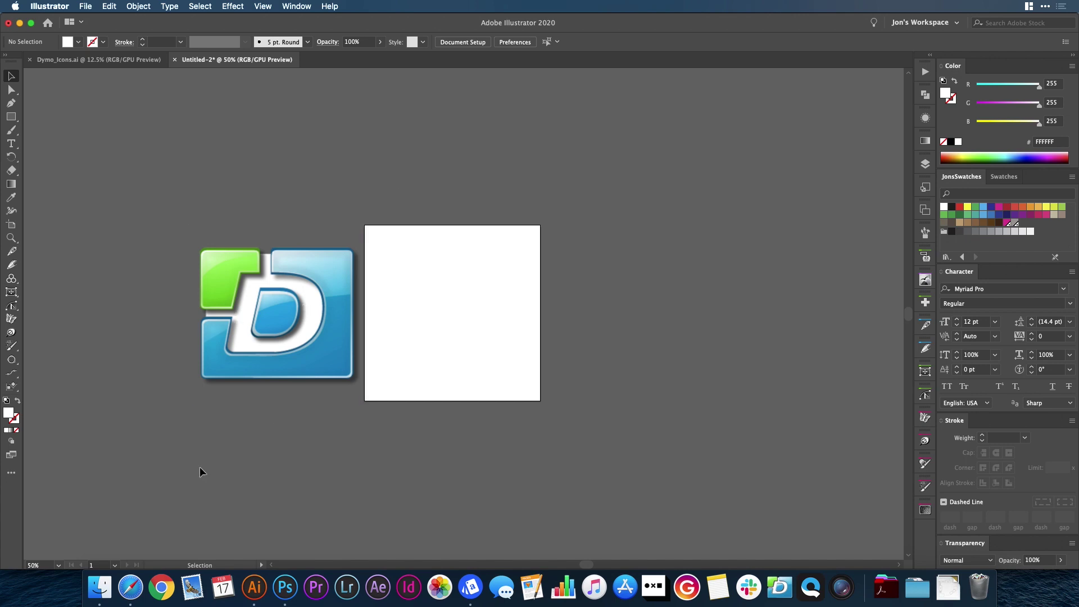
Step: Copy the Books app's icon from its Get Info window in Applications
click(99, 588)
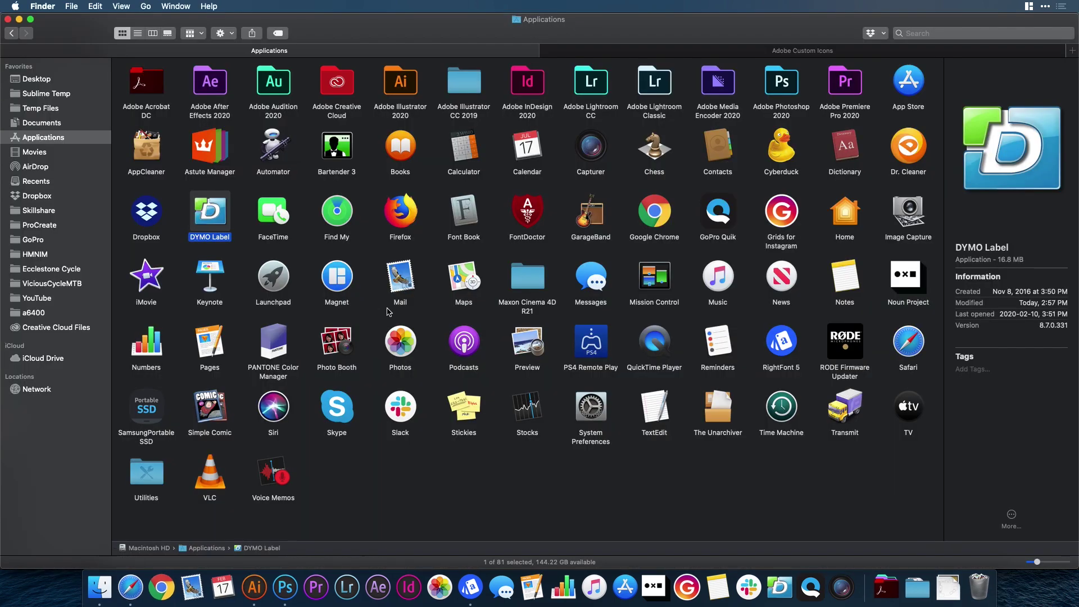
click(373, 278)
click(404, 147)
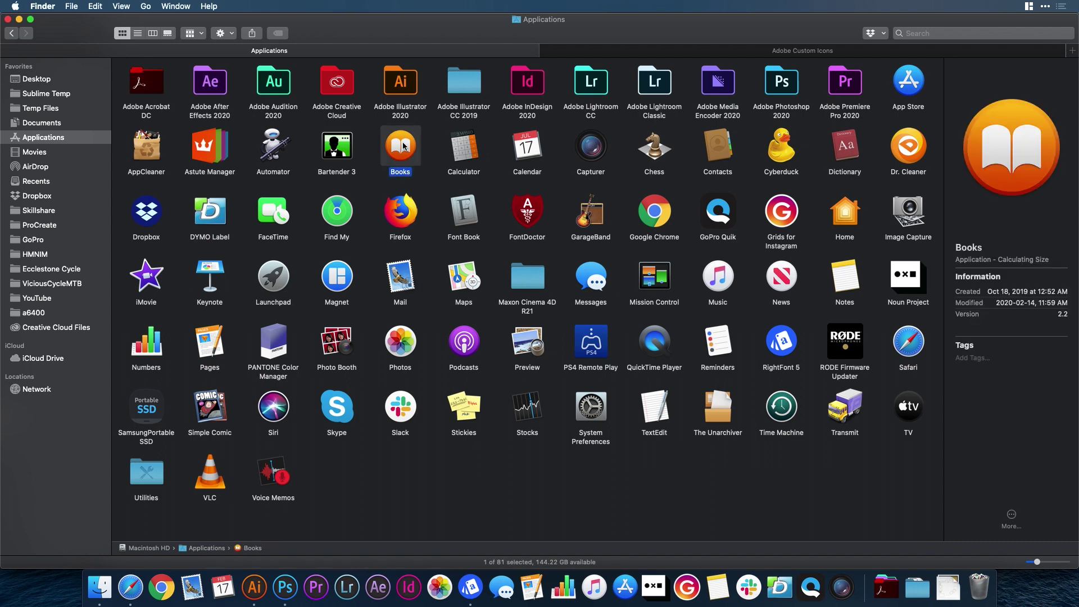
right_click(404, 146)
click(419, 176)
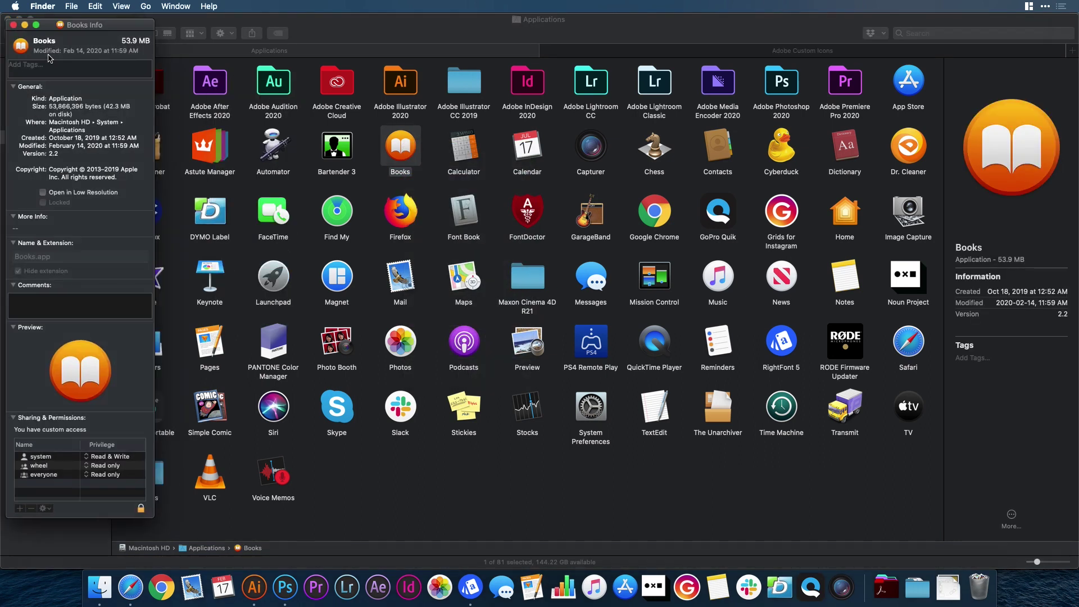
click(21, 49)
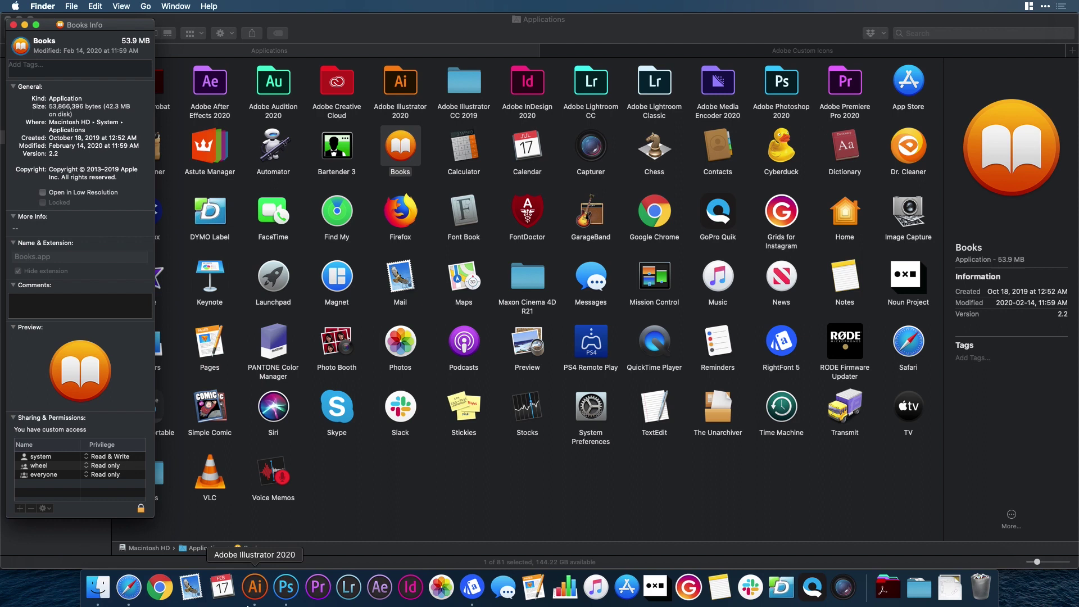
Step: Paste the Books icon into Illustrator and place it left of the DYMO logo
click(254, 587)
key(super+v)
drag(467, 314, 98, 336)
click(221, 176)
scroll(369, 150, left, 5)
scroll(369, 149, down, 2)
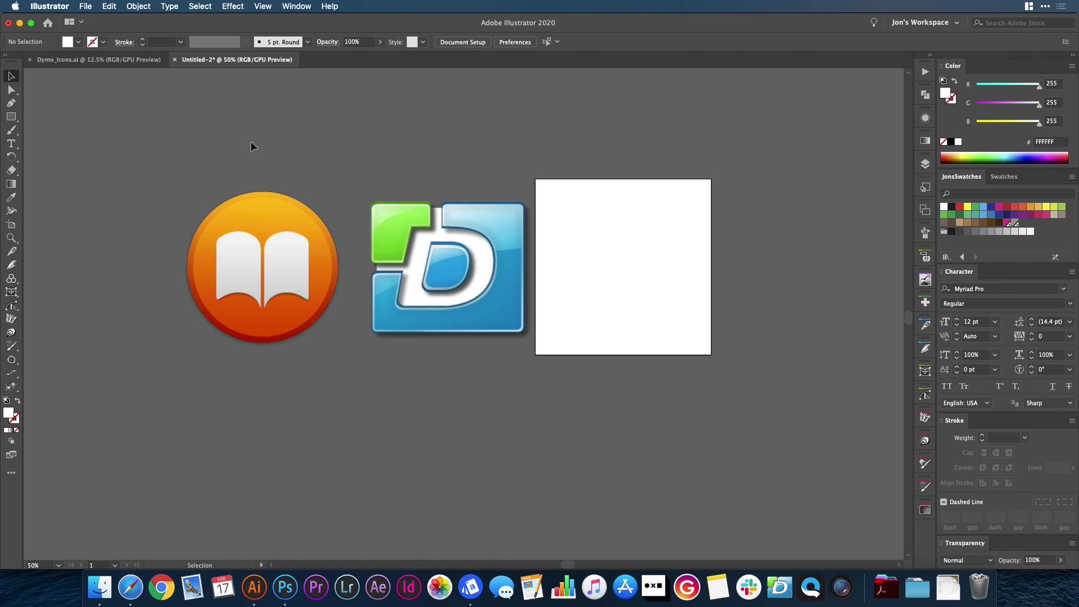
click(114, 60)
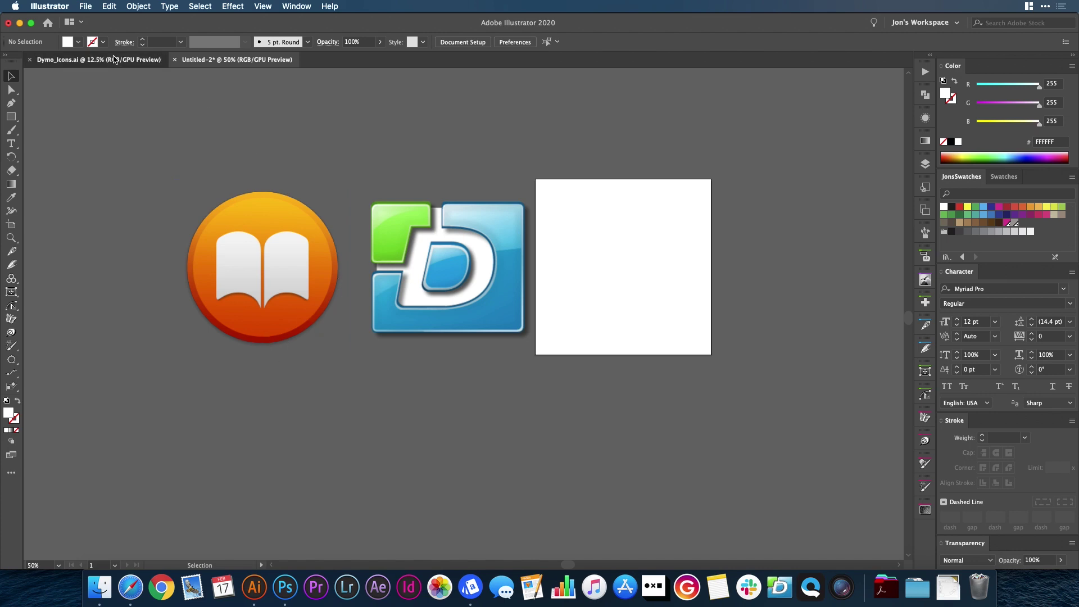
key(z)
drag(304, 311, 441, 267)
key(v)
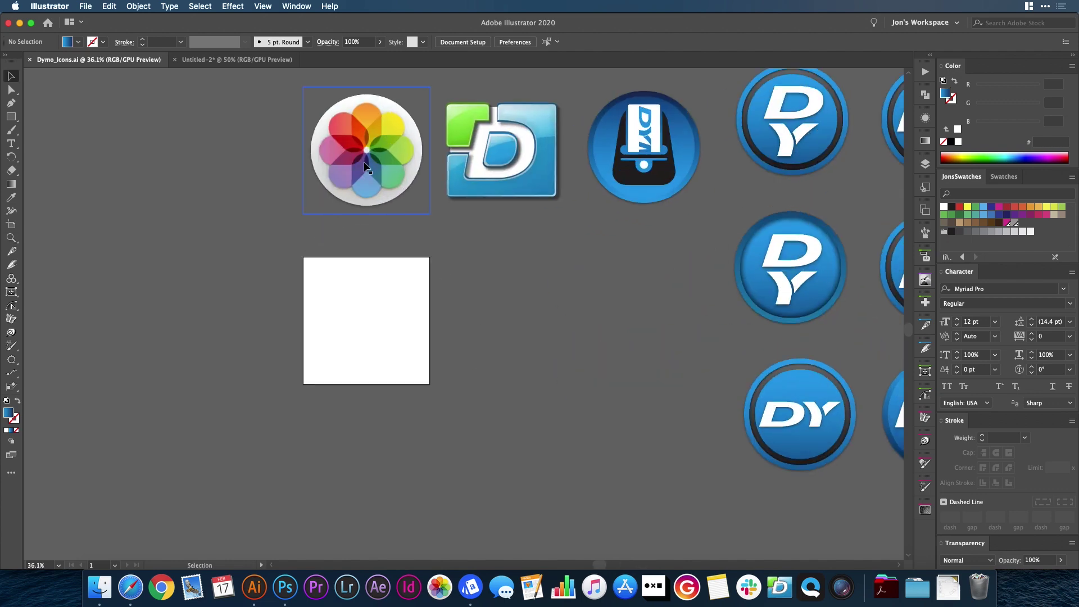
click(512, 149)
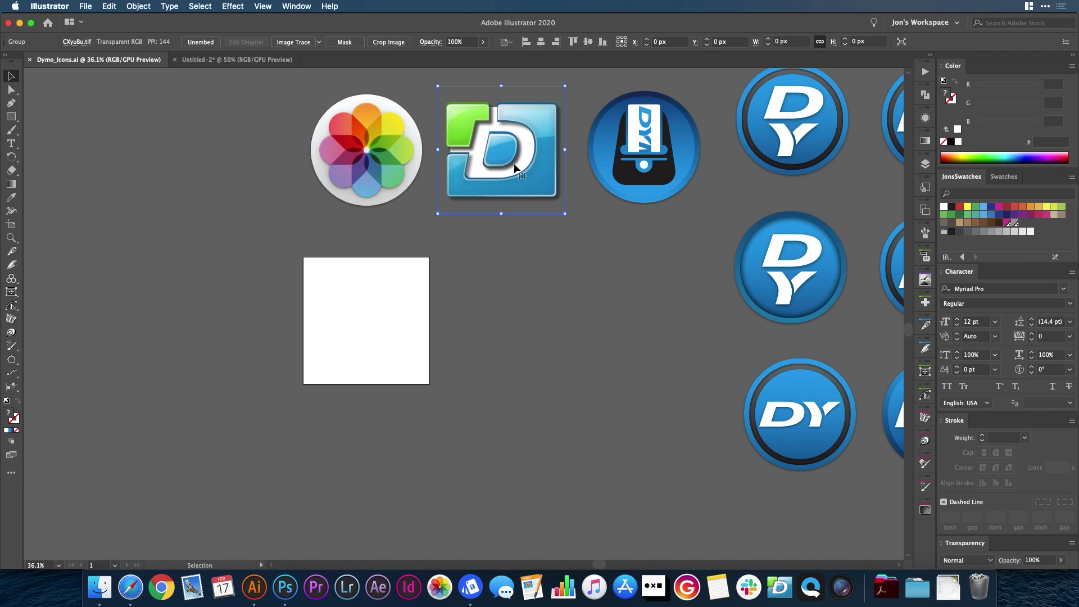
scroll(512, 149, up, 3)
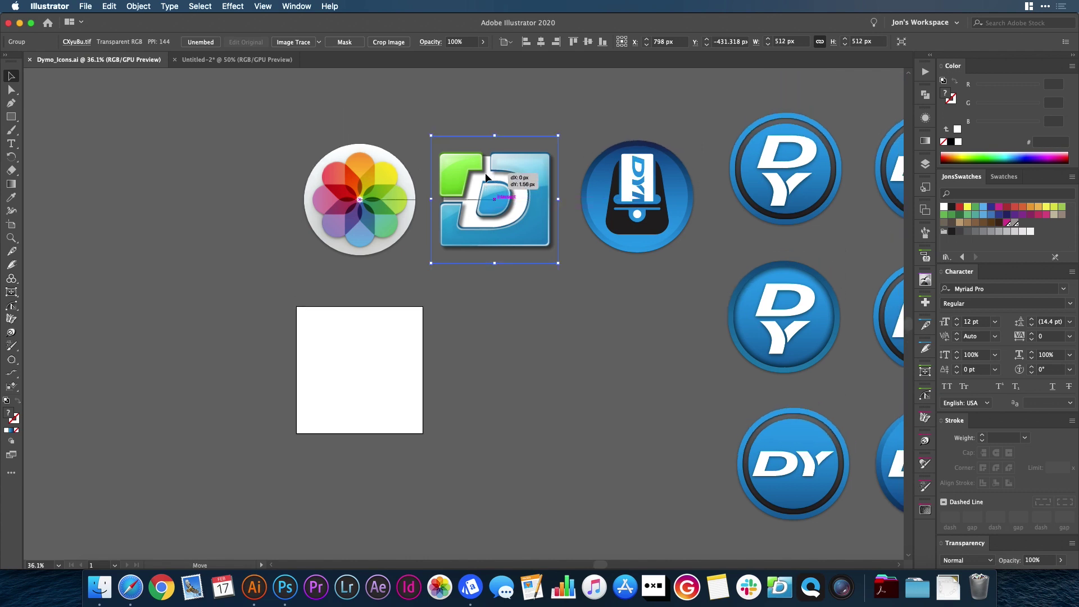
click(535, 331)
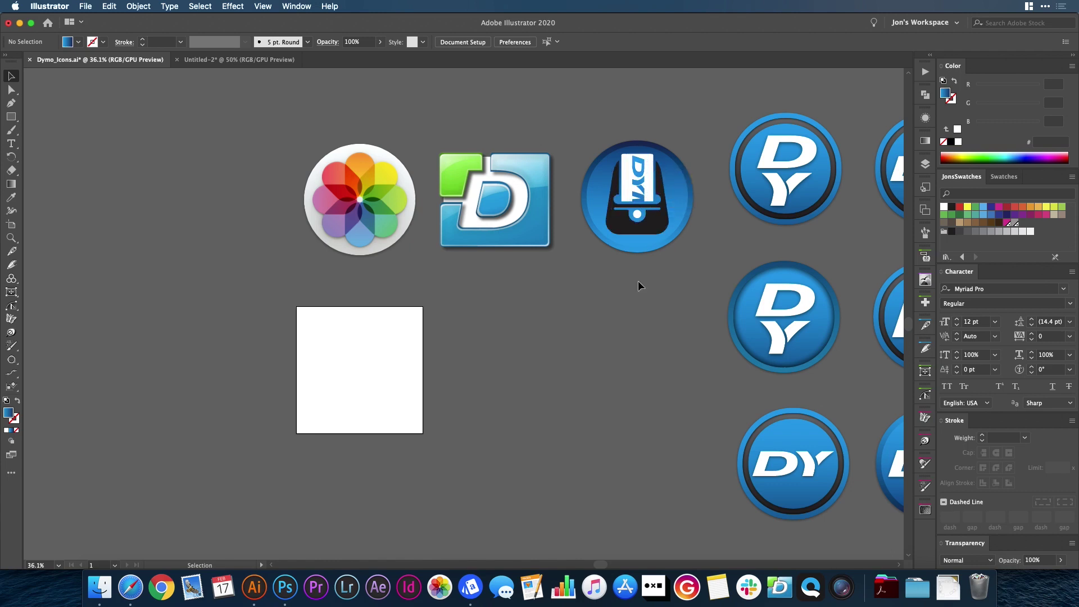
scroll(639, 282, right, 10)
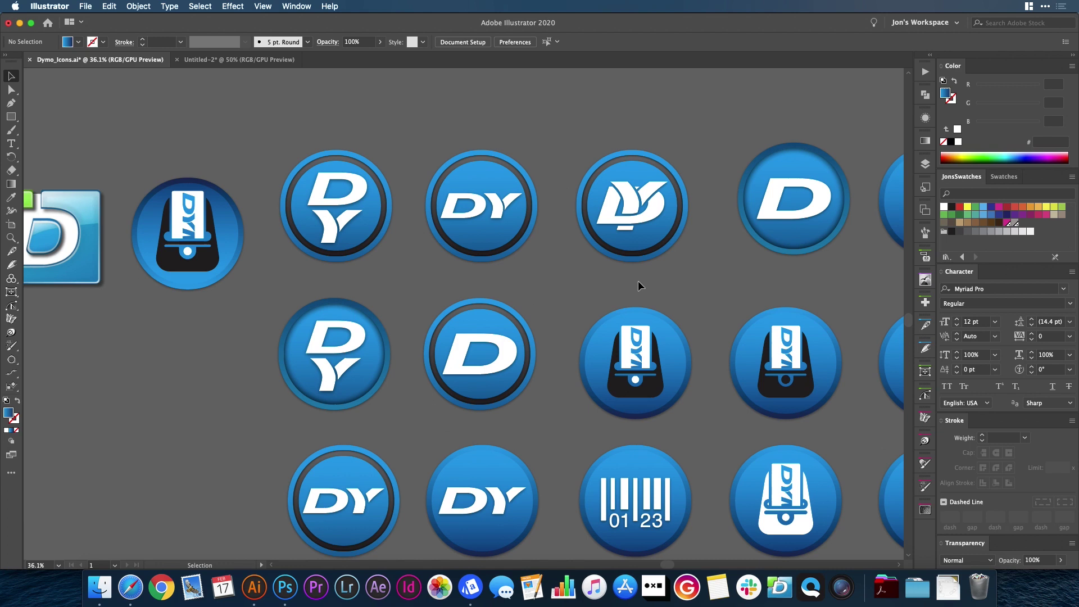
scroll(639, 281, right, 2)
scroll(638, 281, right, 3)
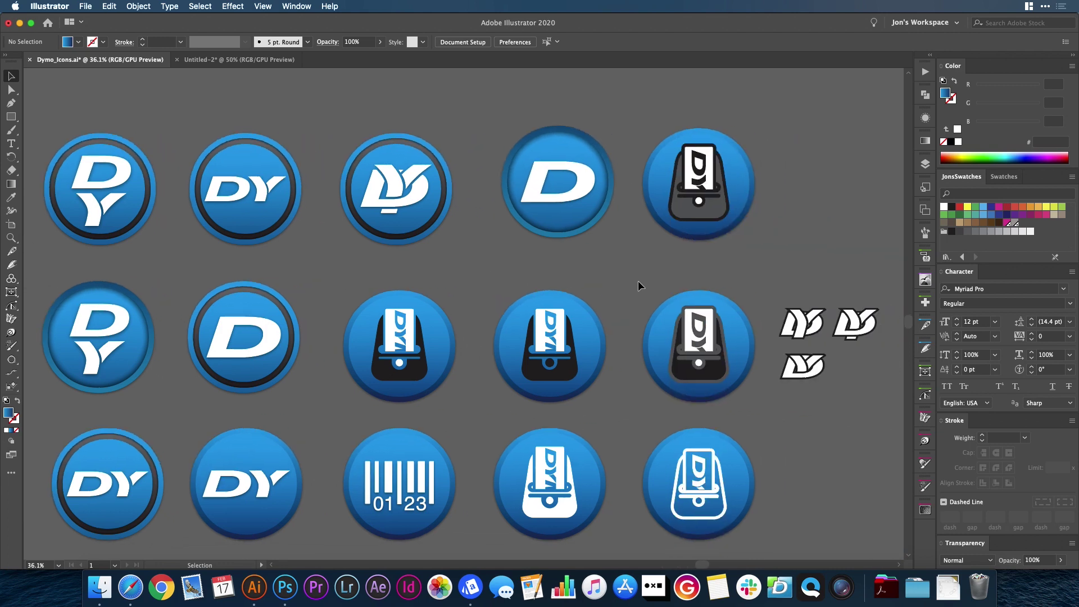
scroll(638, 281, left, 1)
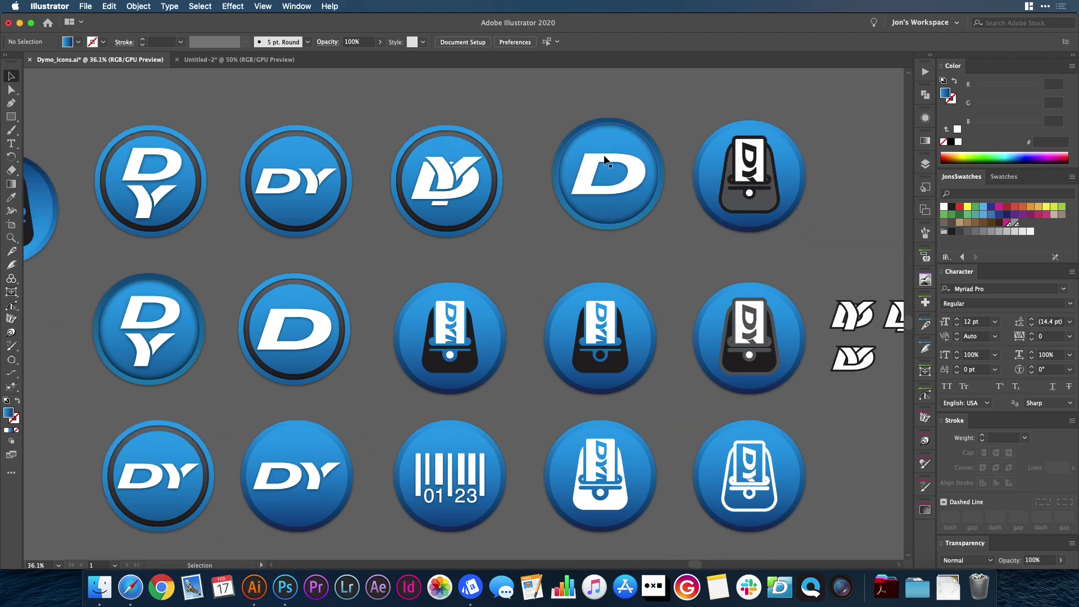
scroll(522, 291, left, 4)
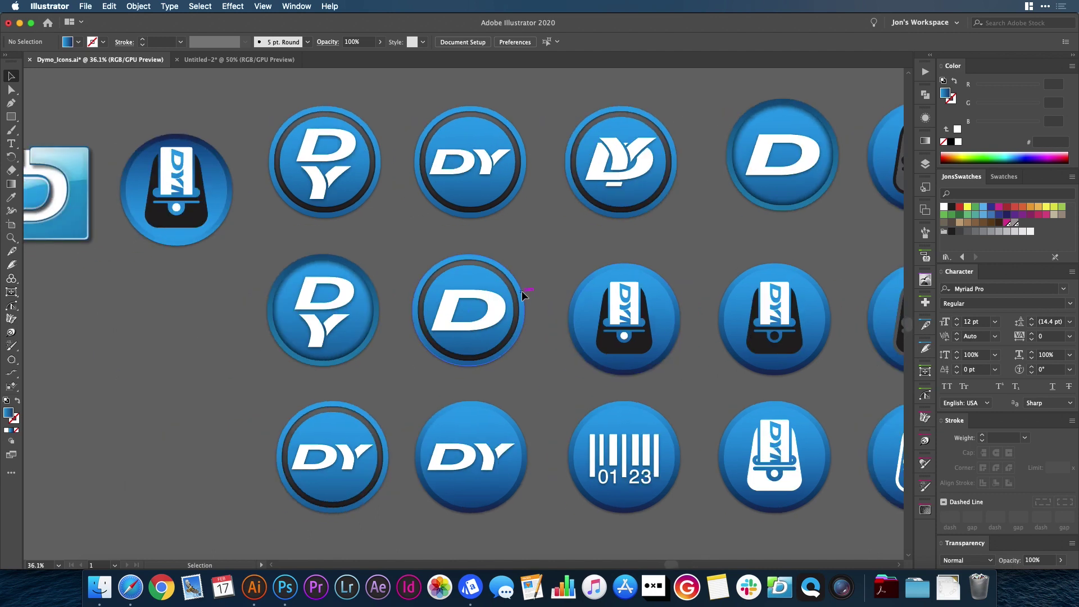
scroll(521, 291, left, 5)
Step: Duplicate the round metronome icon and centre the copy on the white artboard
click(444, 180)
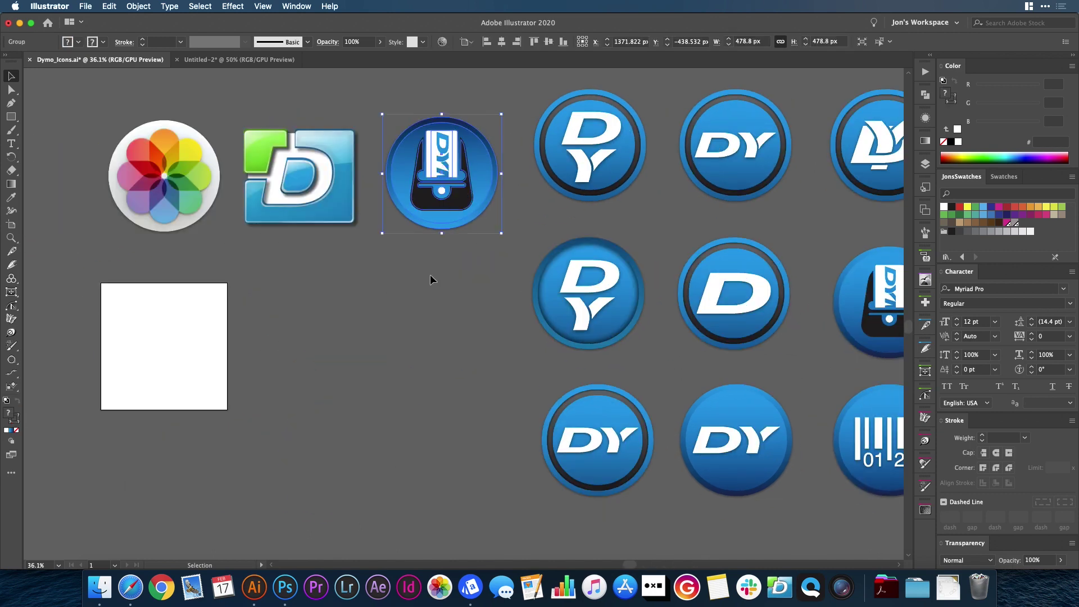
scroll(426, 301, left, 3)
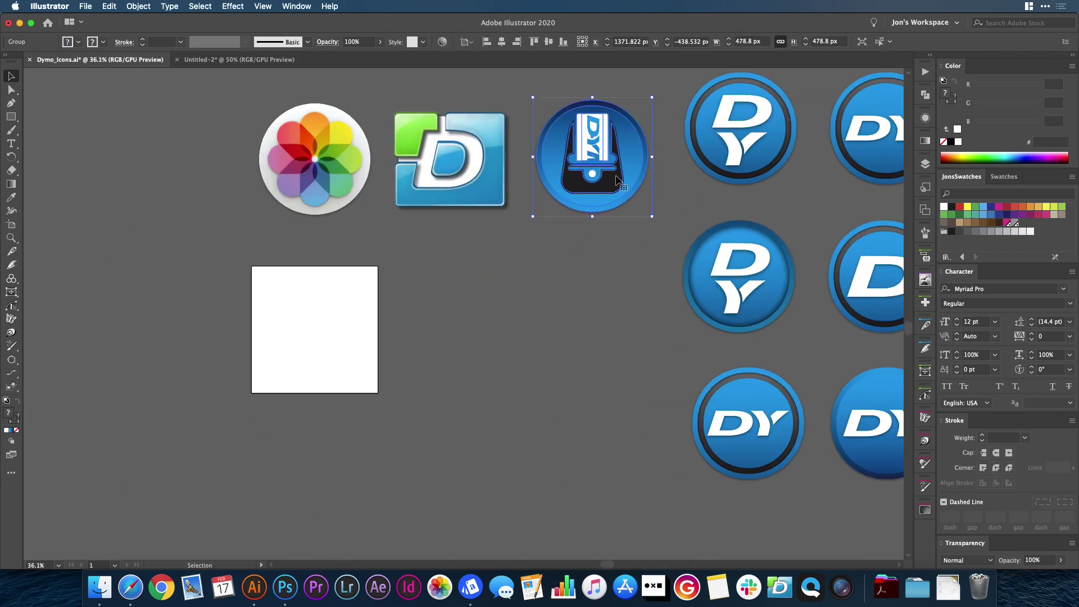
key(super+c)
key(super+v)
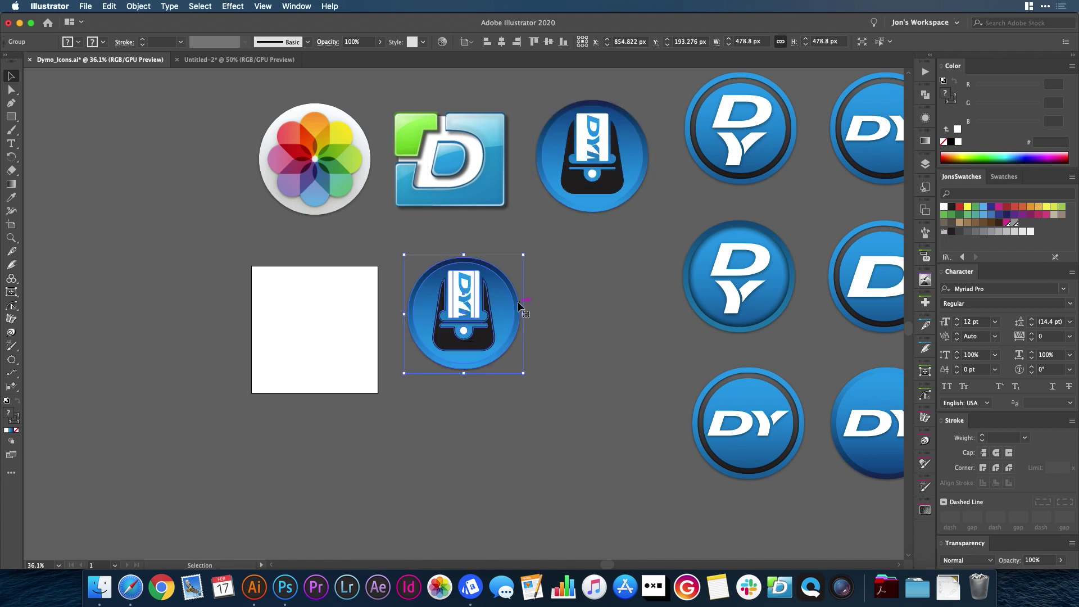
drag(504, 303, 500, 313)
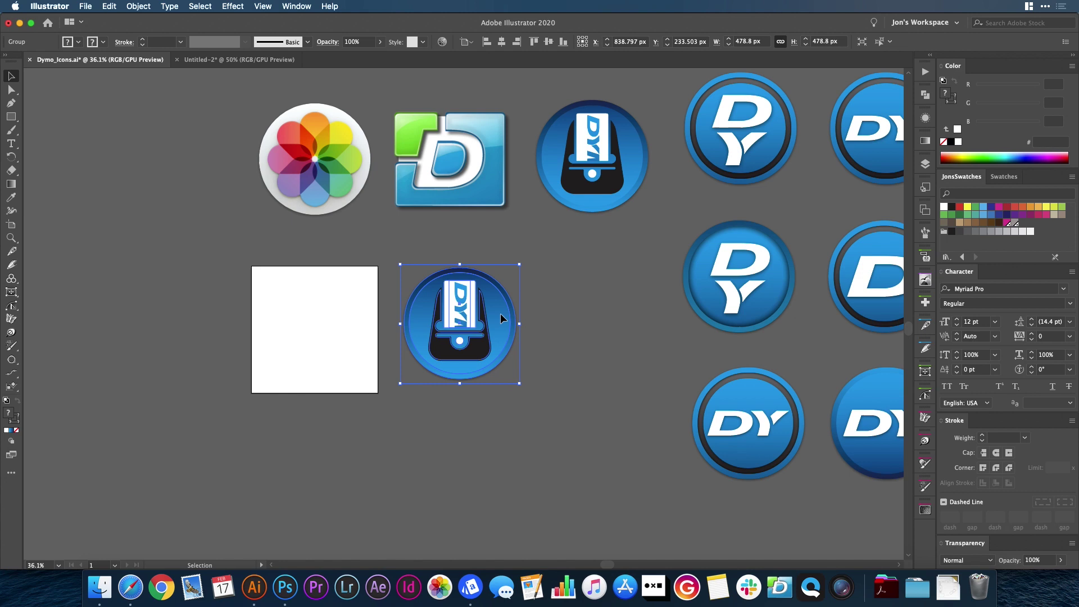
click(467, 318)
Step: Move the Photos icon briefly, then return it to the top row
scroll(505, 315, left, 3)
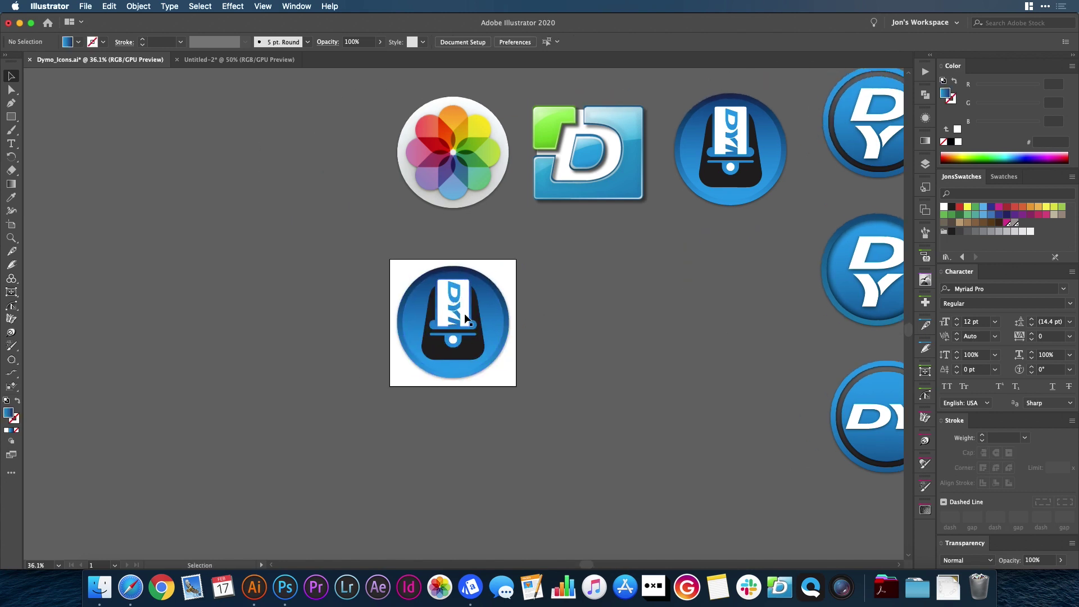
mouse_move(479, 154)
mouse_down()
mouse_move(479, 324)
mouse_move(477, 151)
mouse_up()
click(488, 302)
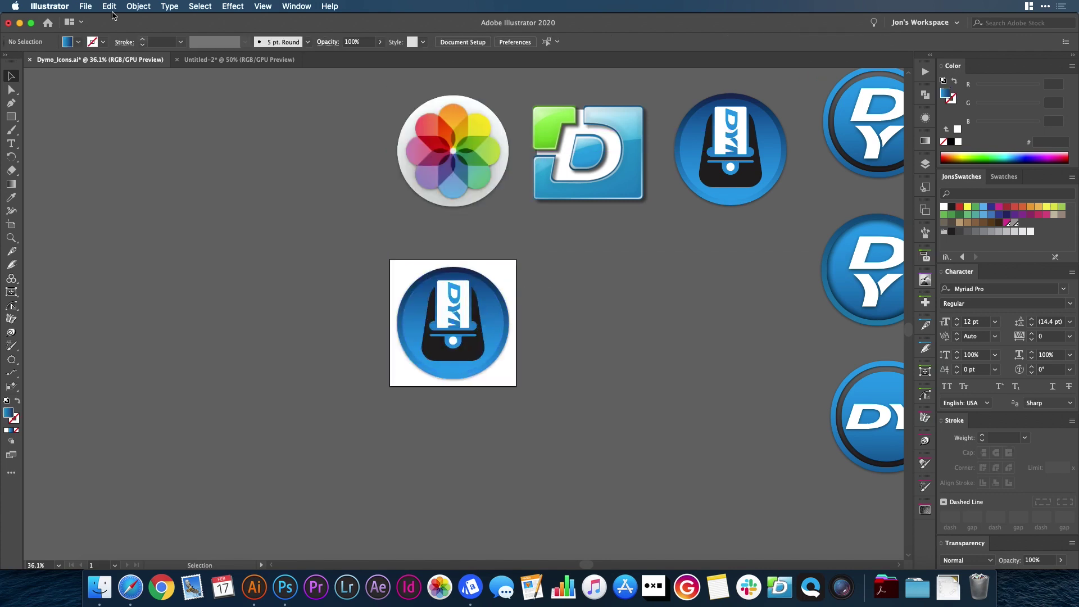
Step: Open Save for Web (Legacy) and choose the PNG-24 preset
click(85, 6)
mouse_move(119, 203)
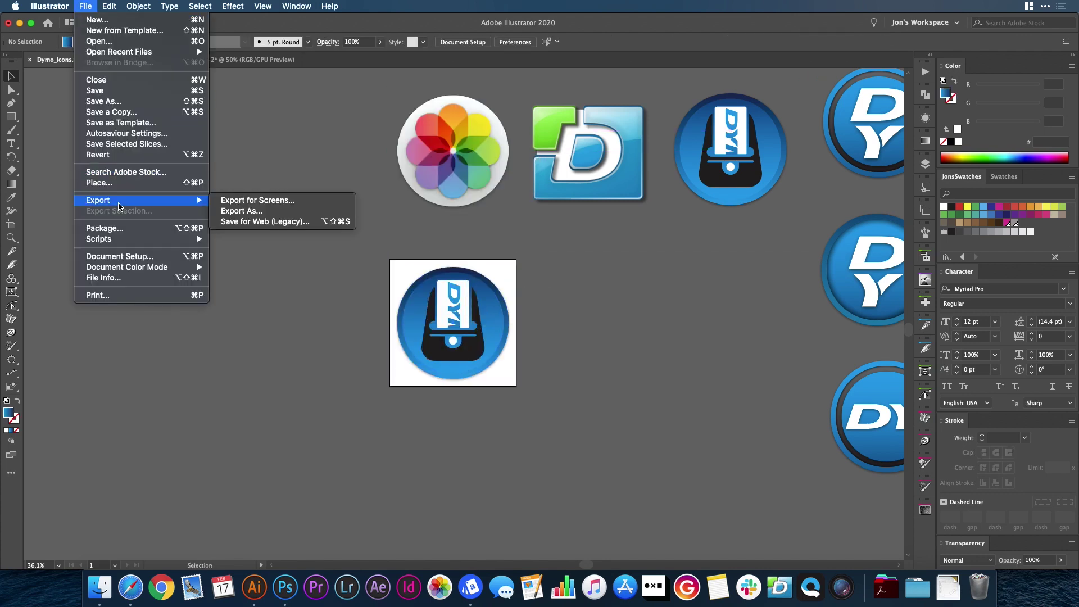
click(235, 224)
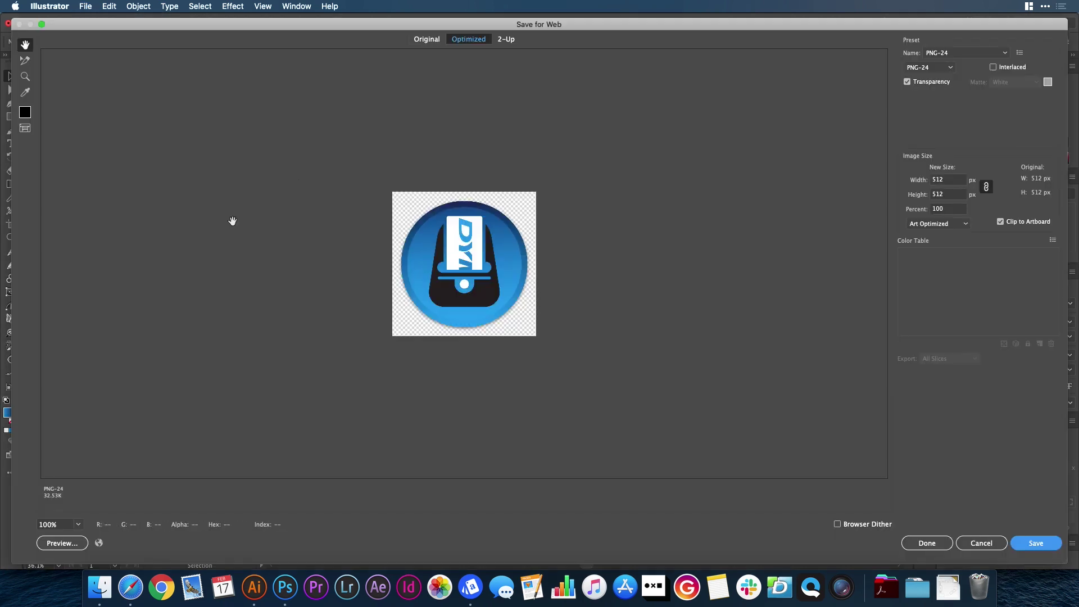
click(943, 56)
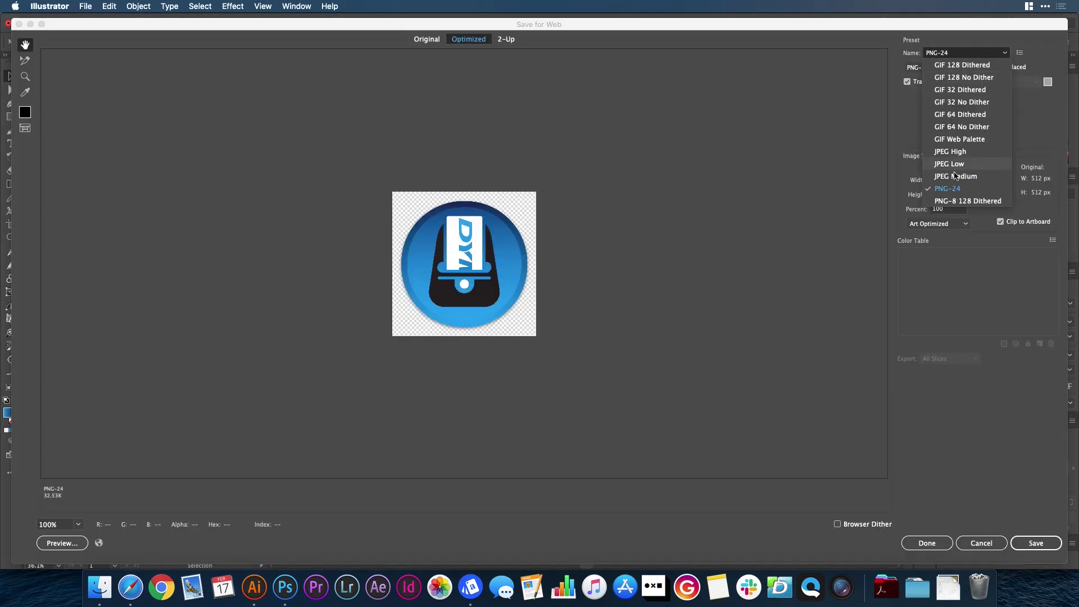
click(948, 191)
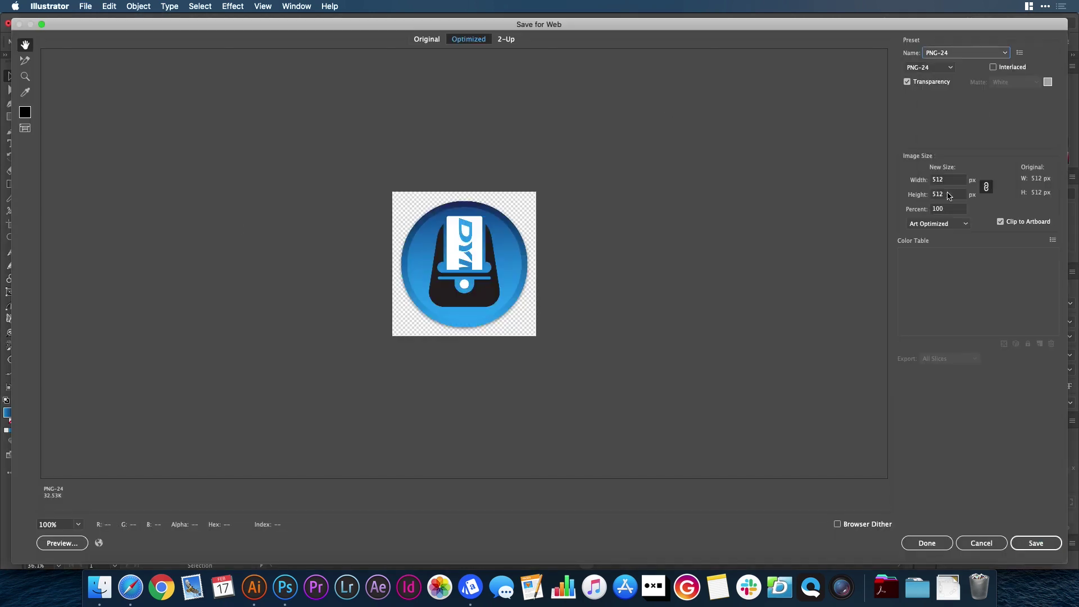
Step: Keep transparency on at 512 × 512 and save the export as Dymo4
click(915, 83)
click(917, 84)
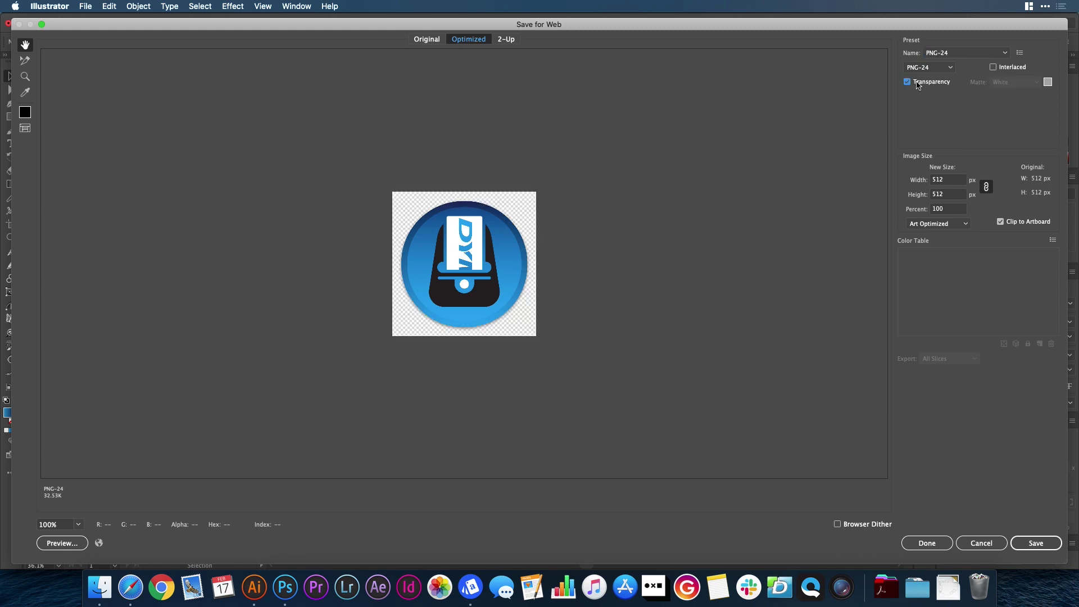
click(949, 181)
click(953, 196)
click(1035, 542)
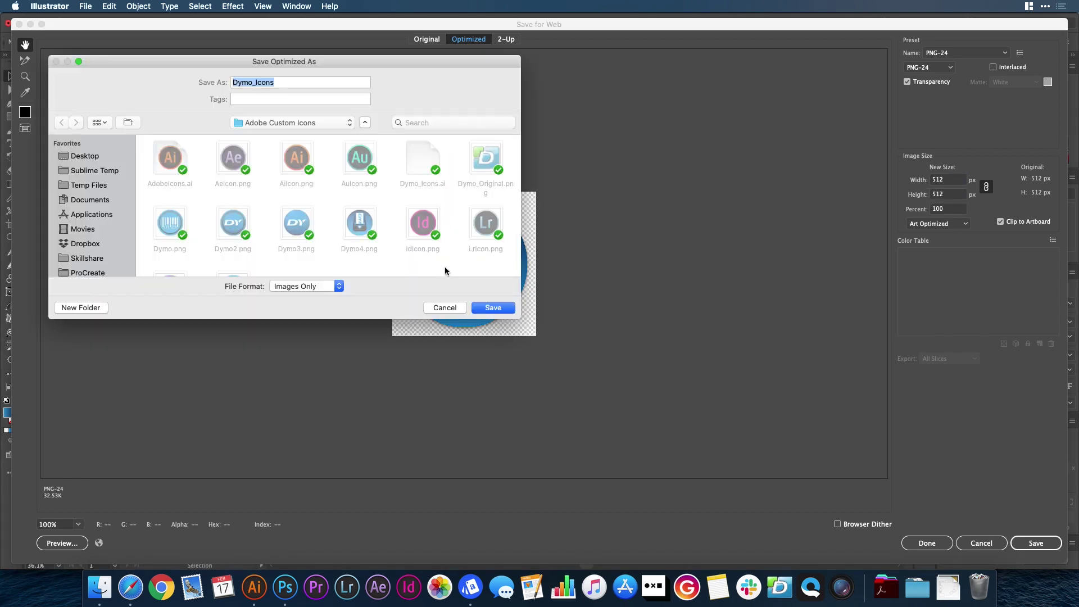
click(363, 230)
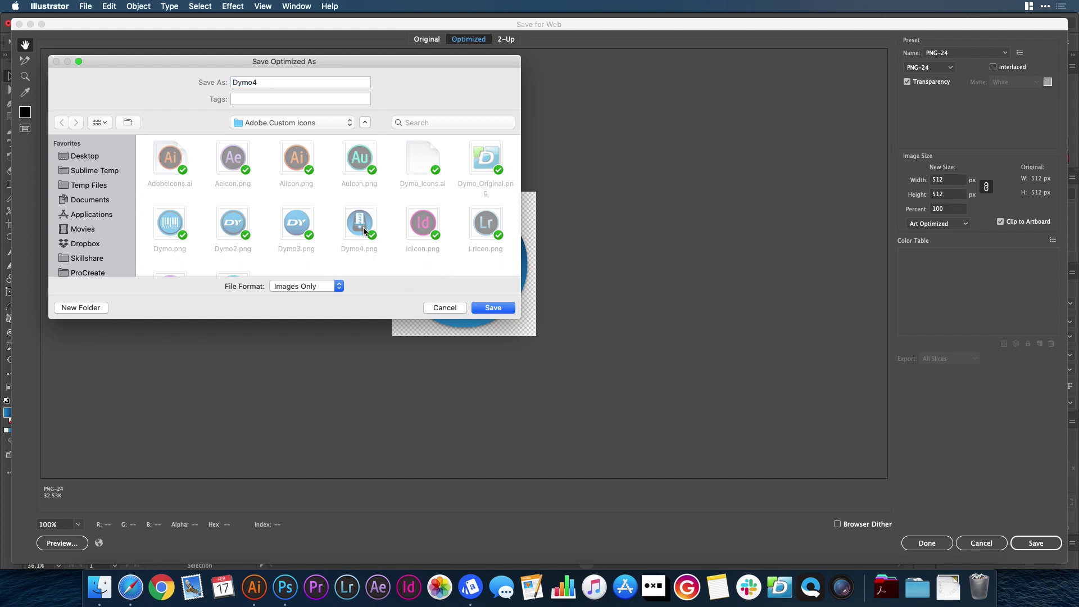
Step: Save Dymo4.png, open it in Preview, and copy the whole image
click(492, 308)
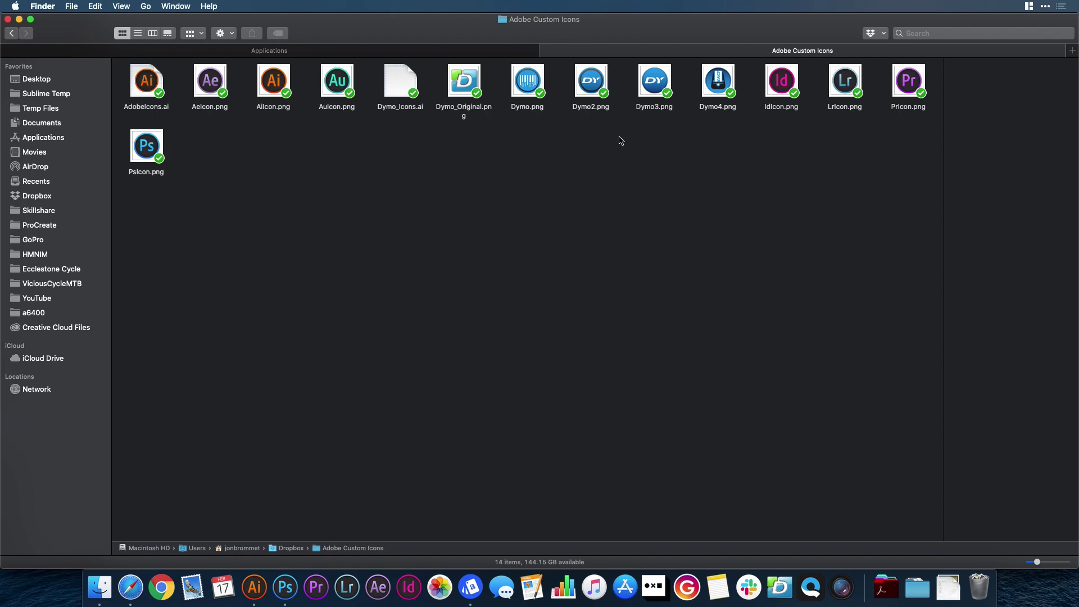
double_click(720, 93)
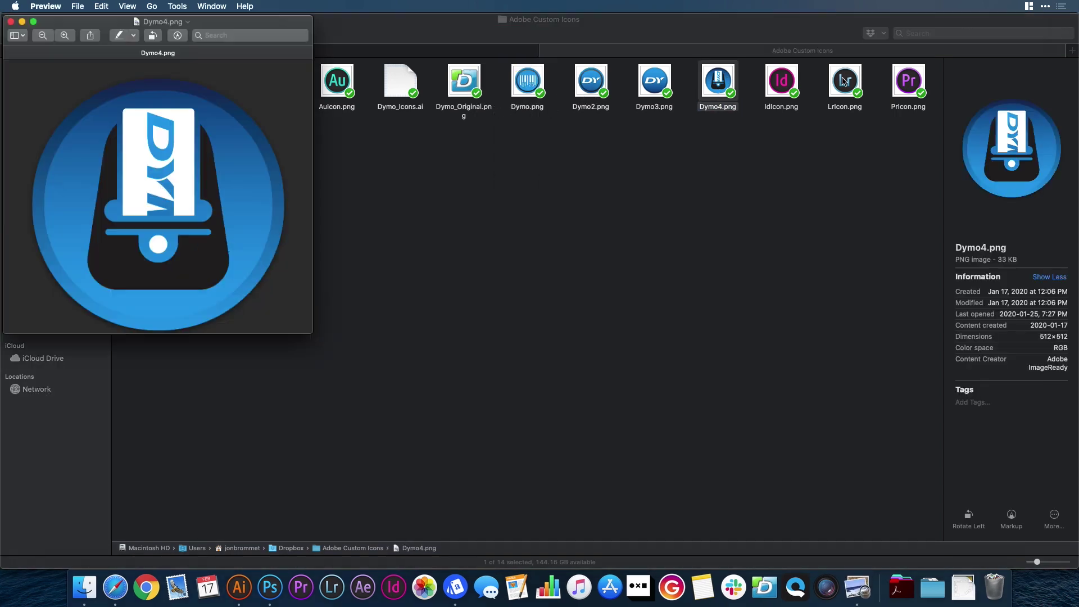
click(102, 6)
click(109, 59)
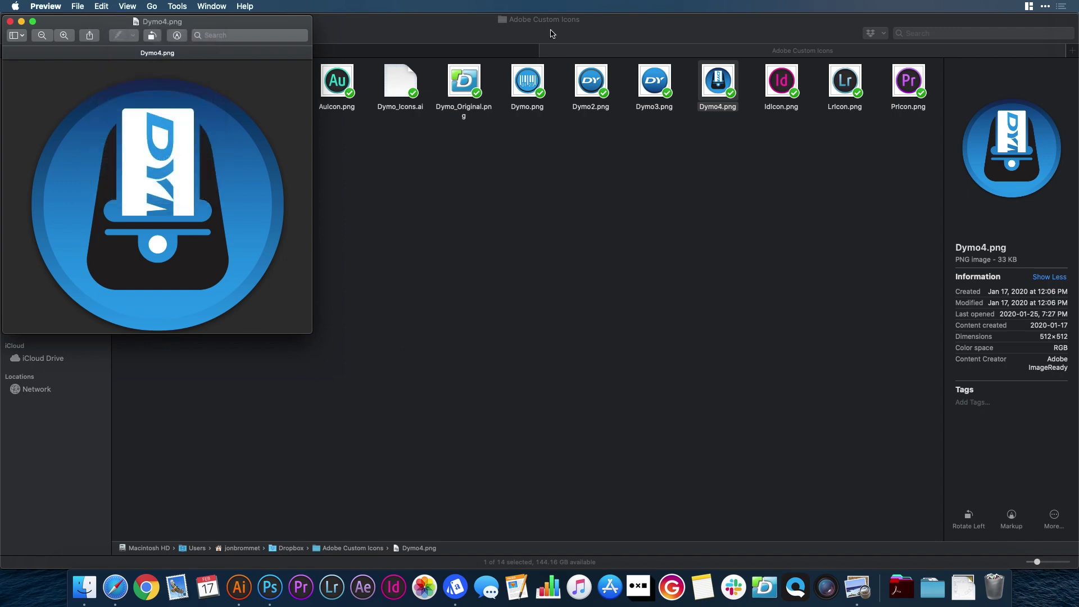
click(720, 89)
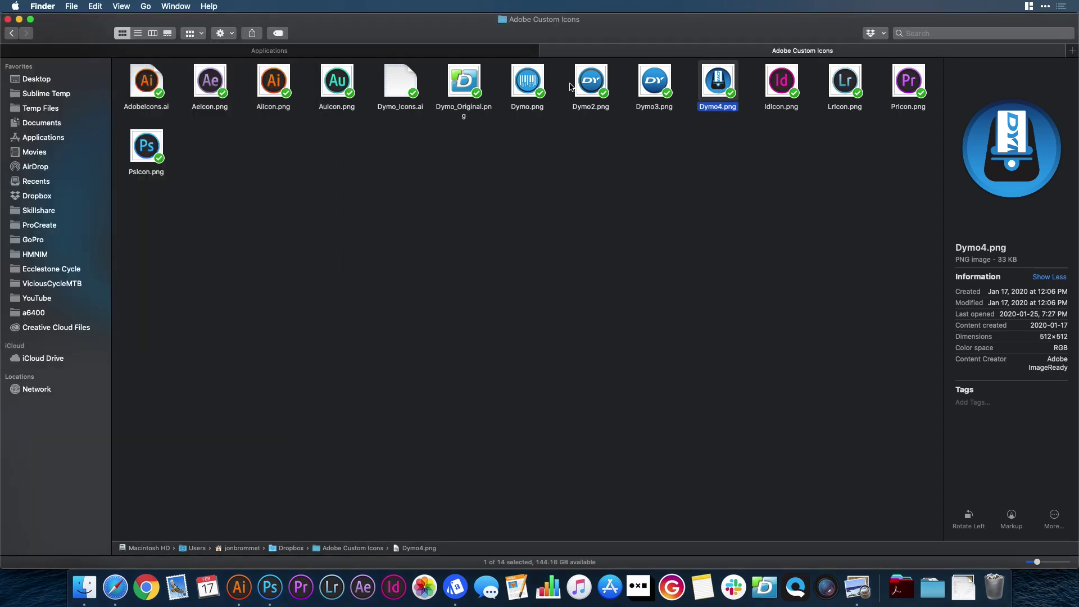
Step: Paste the Dymo4 image as DYMO Label's icon in its Get Info window
click(243, 52)
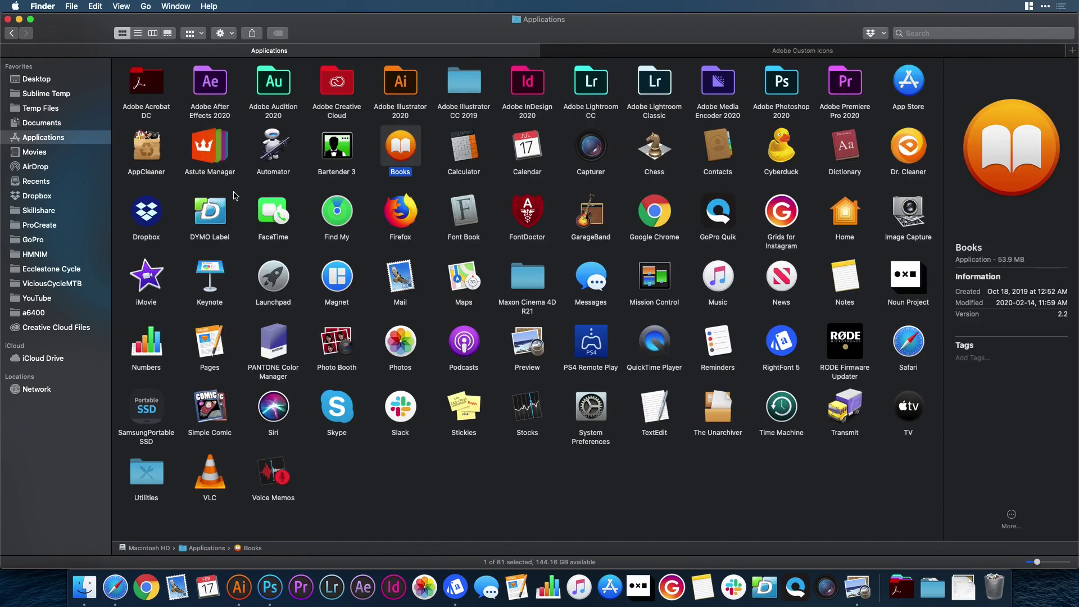
click(215, 218)
right_click(215, 218)
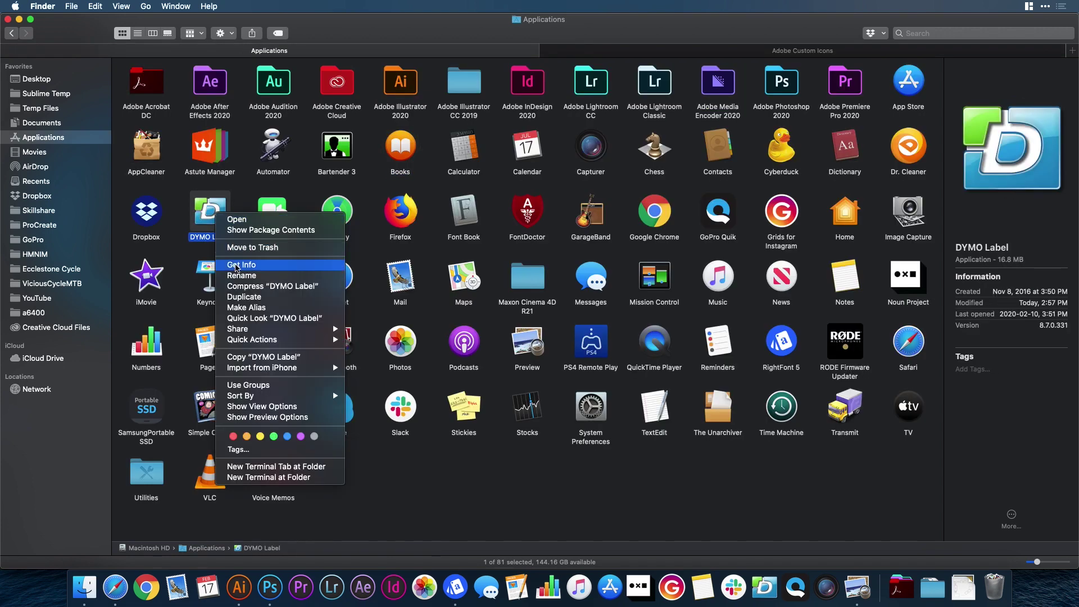
click(237, 266)
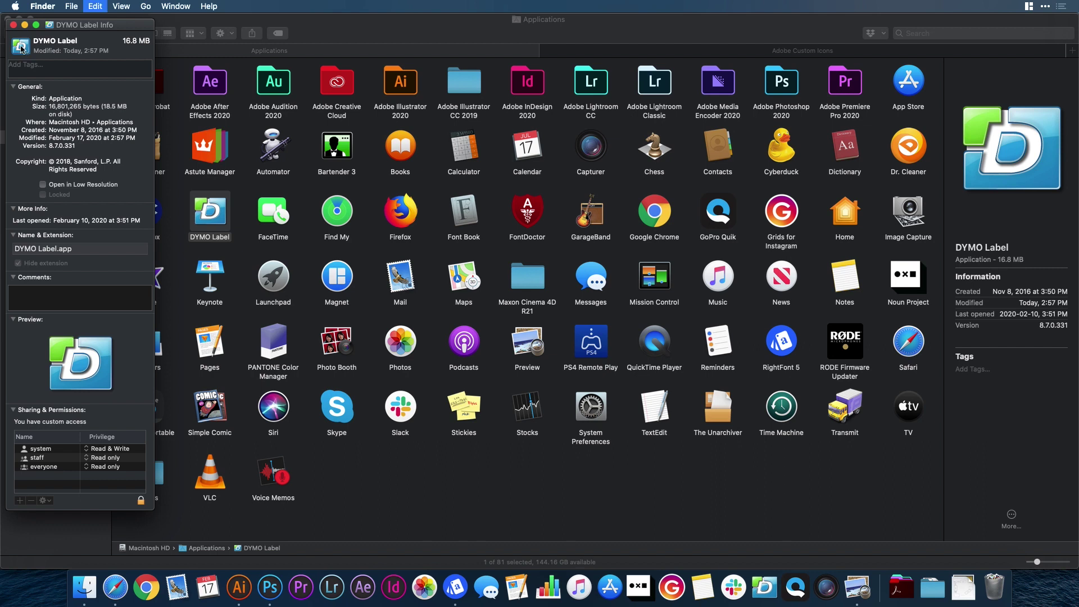
key(super+v)
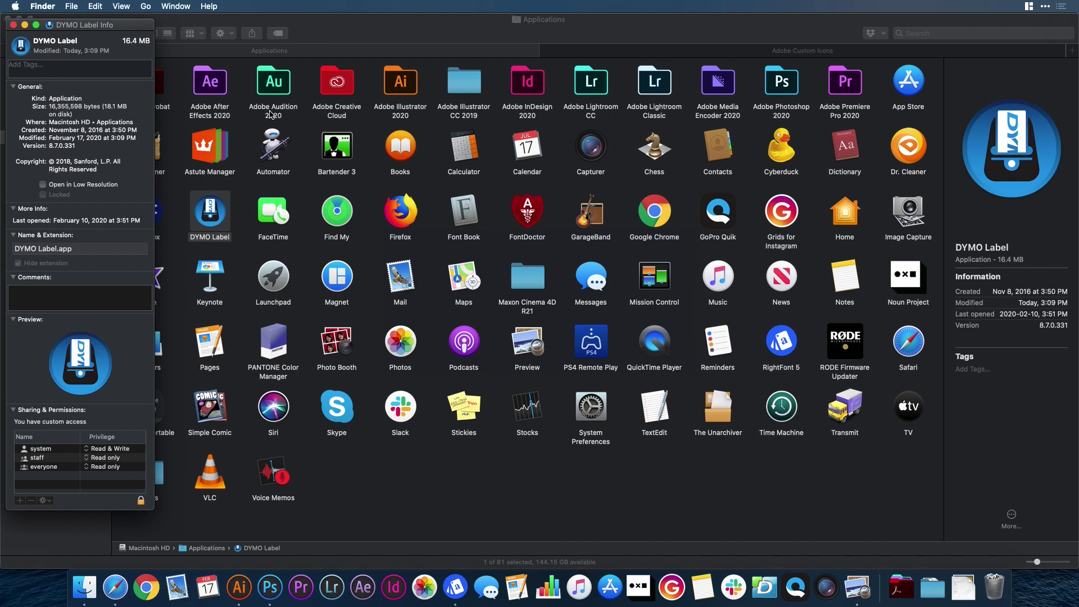
click(13, 25)
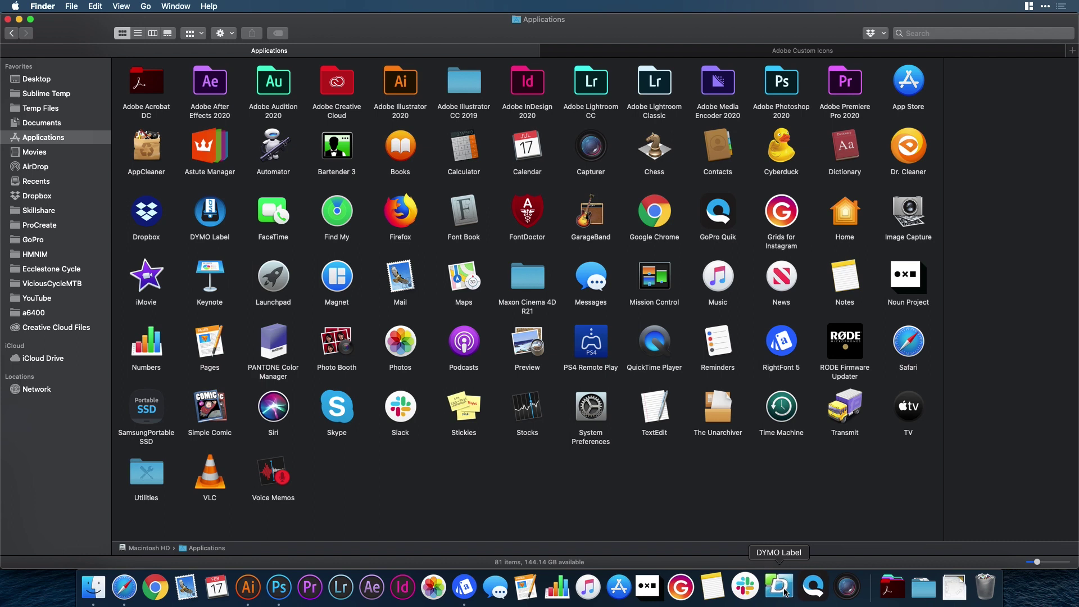
Step: Remove DYMO Label from the Dock and re-add it to show the new icon
drag(785, 593, 782, 486)
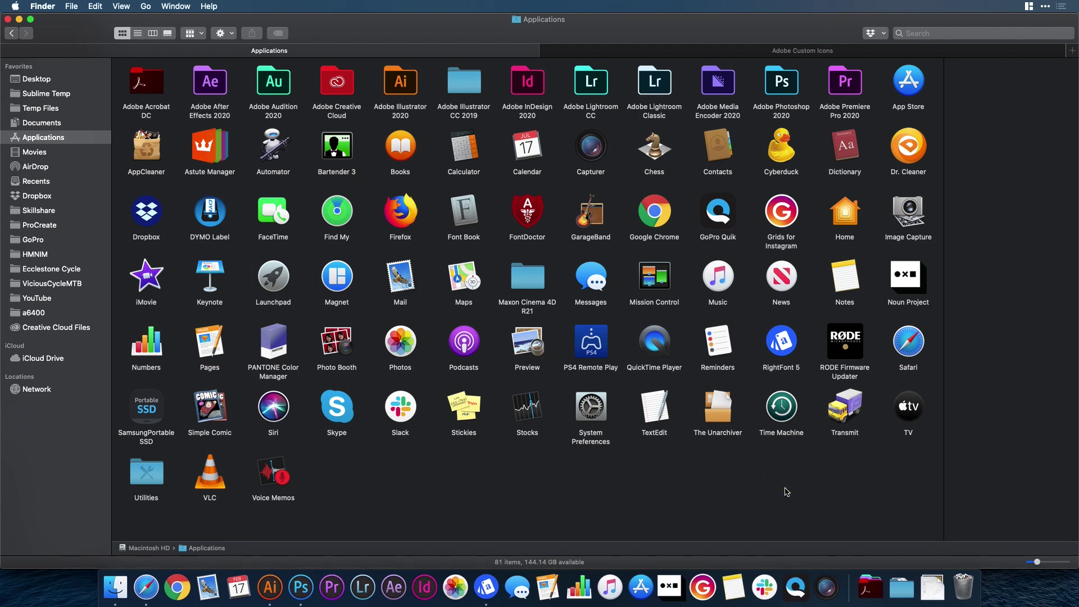
drag(209, 233, 779, 592)
click(777, 504)
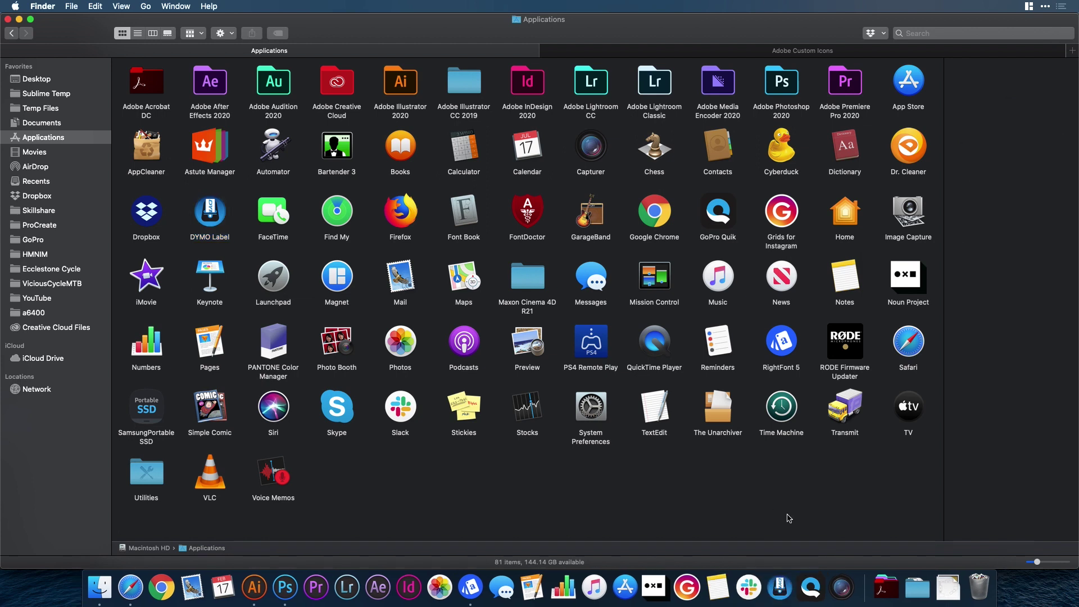
Step: Switch Finder back to the Adobe Custom Icons tab
key(ctrl+Tab)
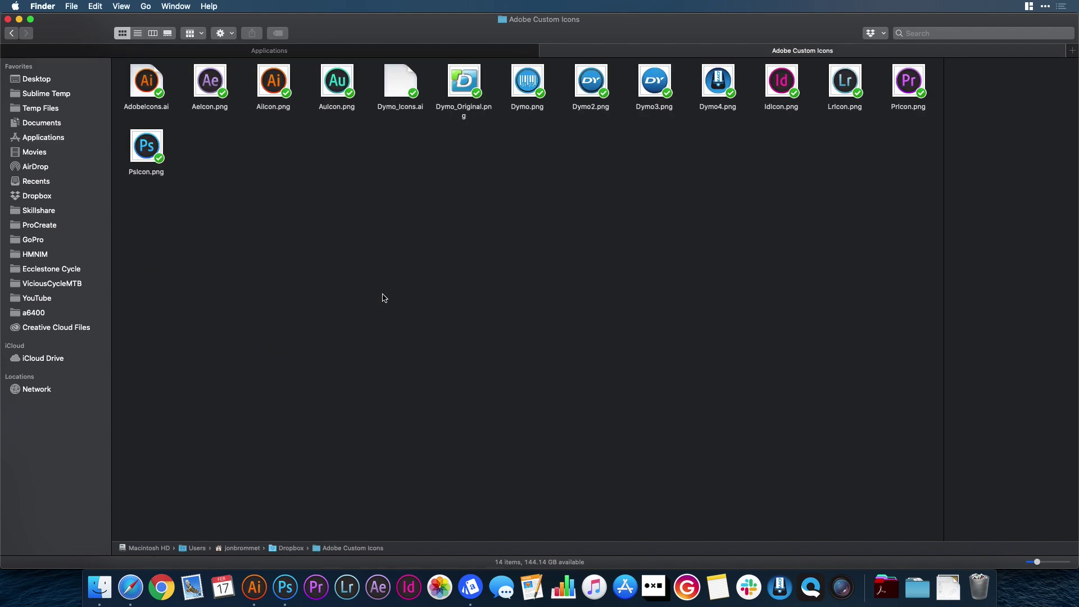